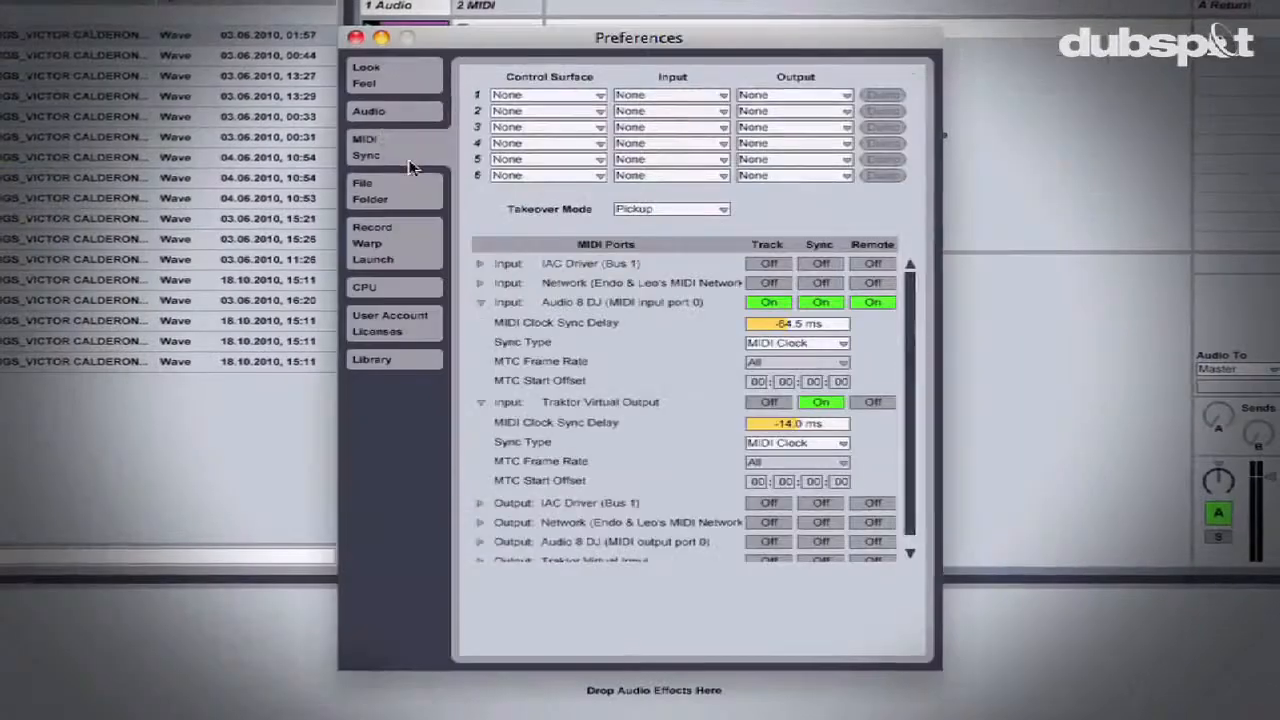
# Step: Set the MIDI Clock Sync Delay of the Traktor Virtual Output input to -17.0 ms in Live's MIDI preferences
pyautogui.click(360, 42)
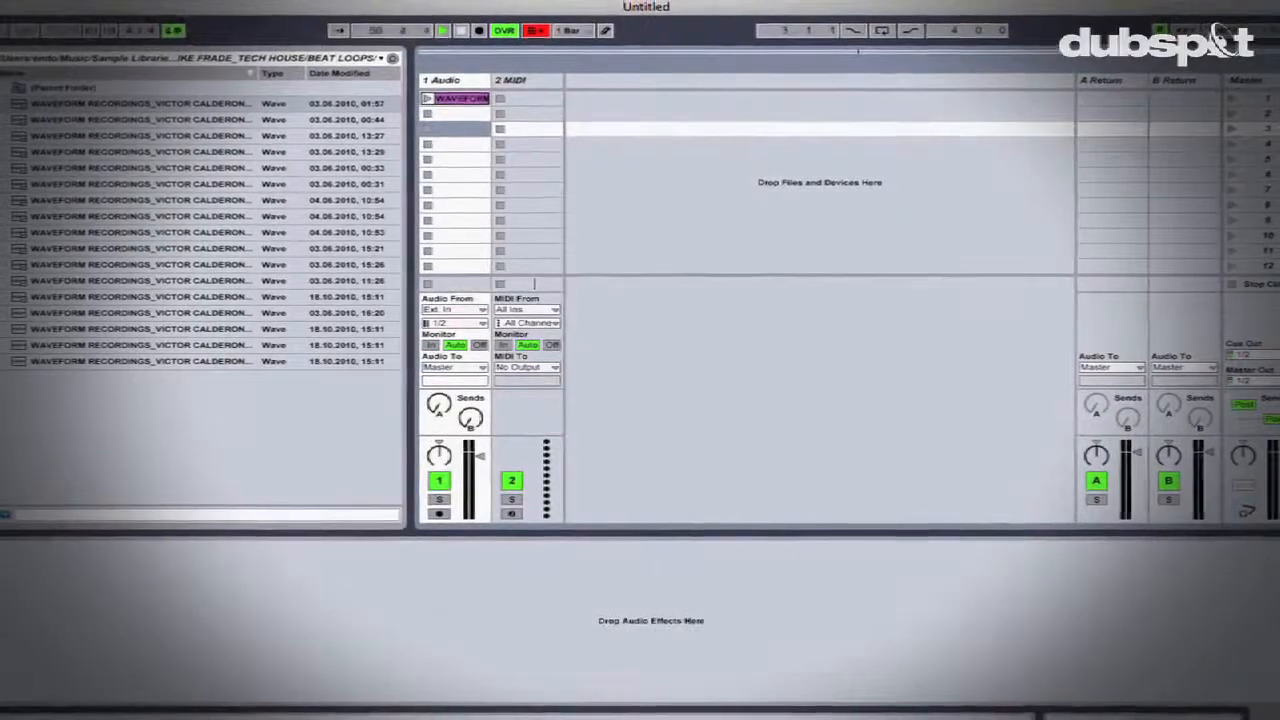
pyautogui.click(22, 2)
pyautogui.click(52, 37)
pyautogui.click(517, 333)
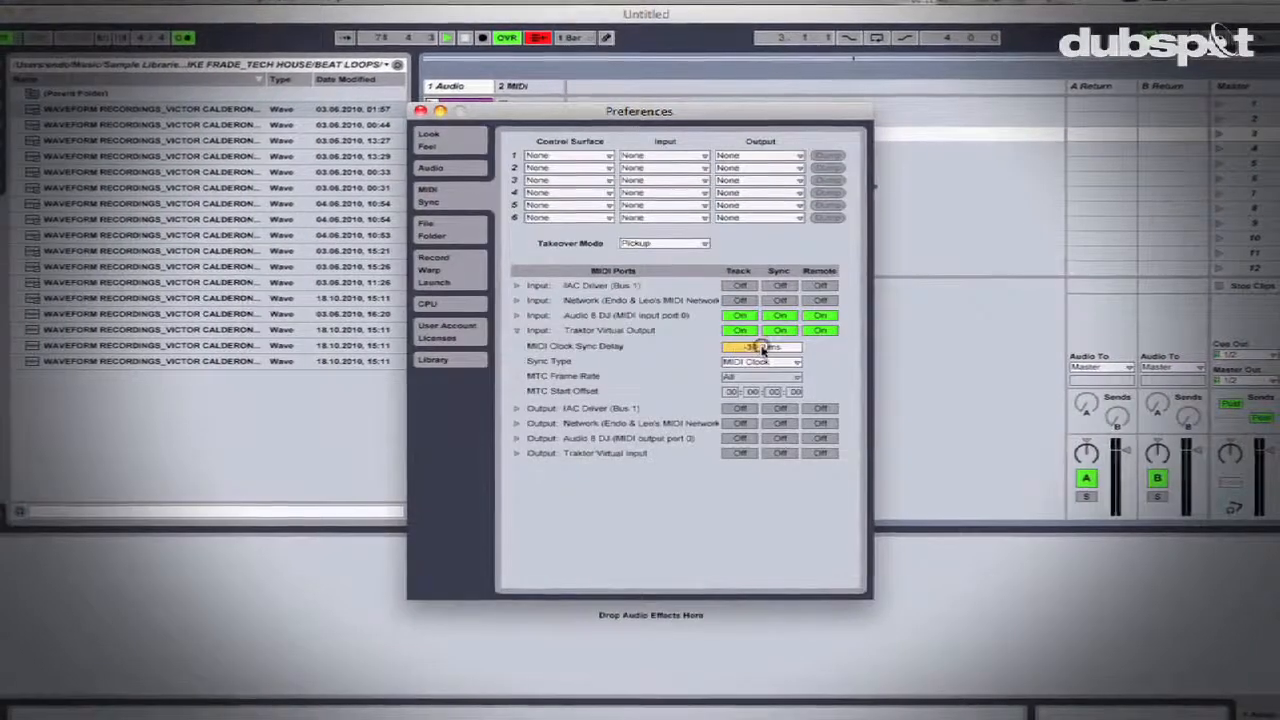
pyautogui.moveTo(763, 350); pyautogui.dragTo(761, 348)
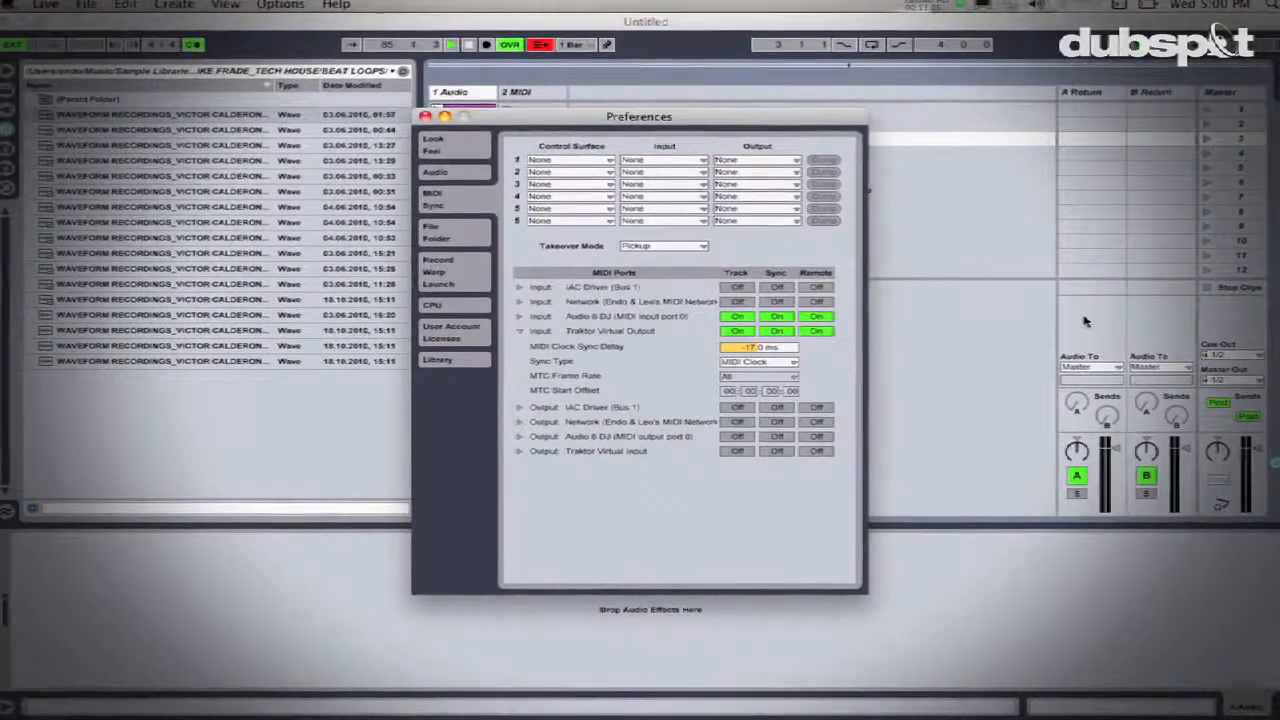
pyautogui.press('Escape')
# Step: Switch to Traktor Scratch Pro and make sure Send MIDI Clock is enabled in its MIDI clock preferences
pyautogui.press('super+Tab')
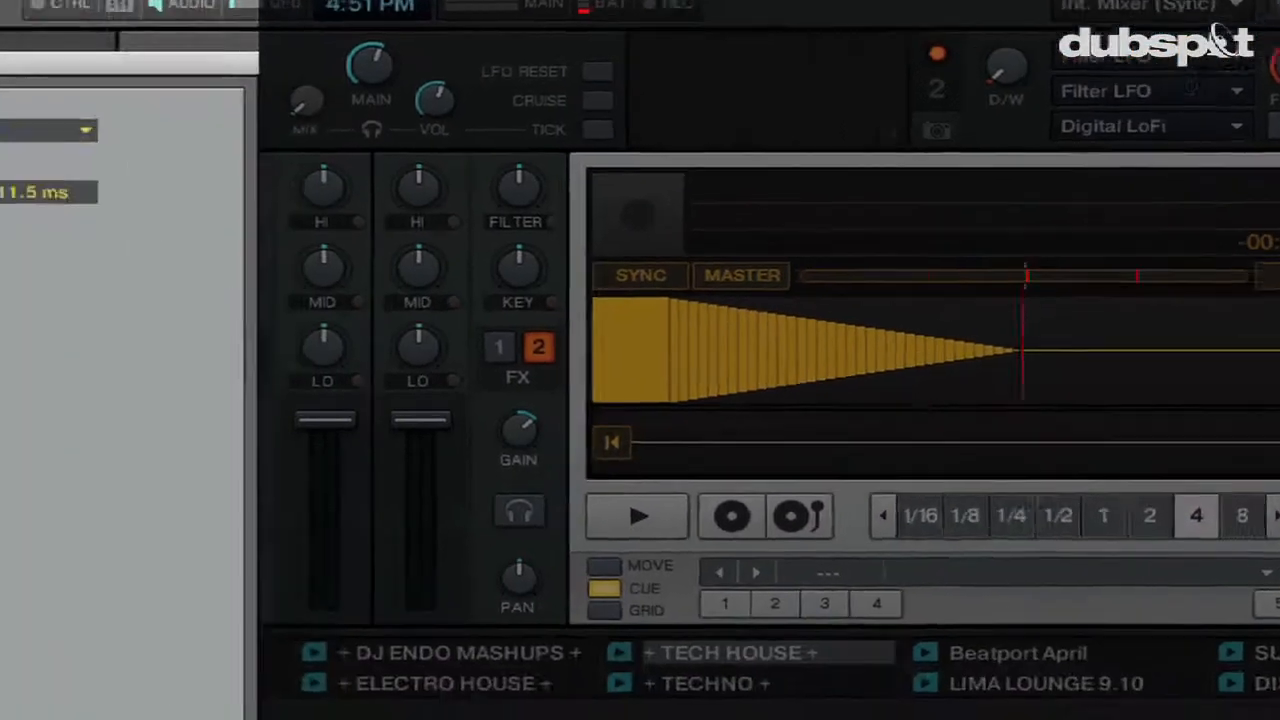
pyautogui.click(1054, 29)
pyautogui.click(106, 122)
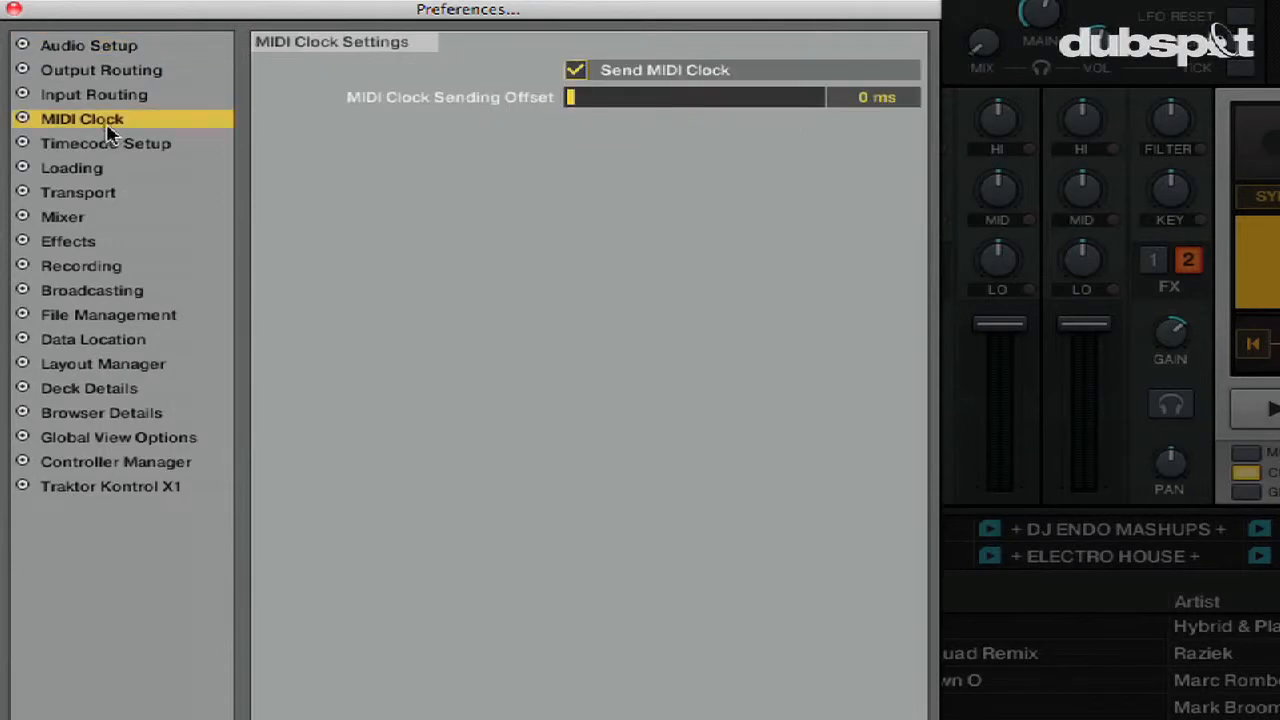
pyautogui.click(576, 71)
# Step: Review the audio device setup and set the output routing's mixing mode to External
pyautogui.click(75, 50)
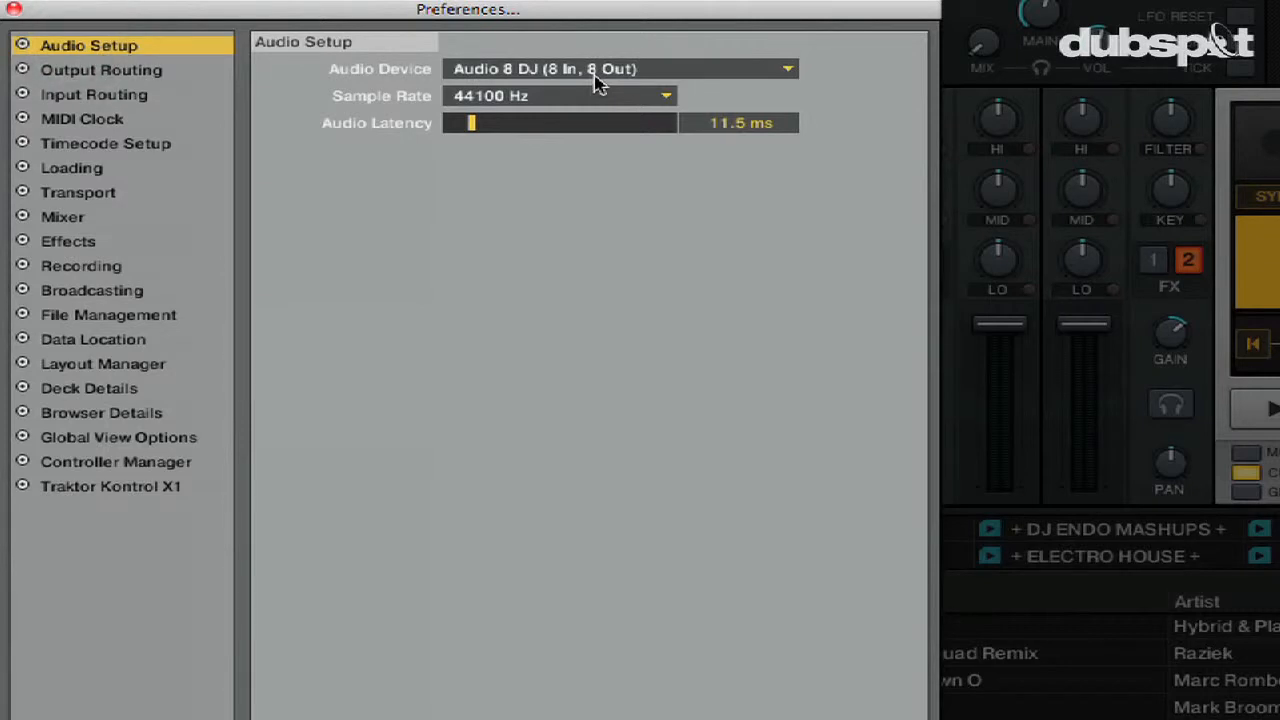
pyautogui.click(190, 72)
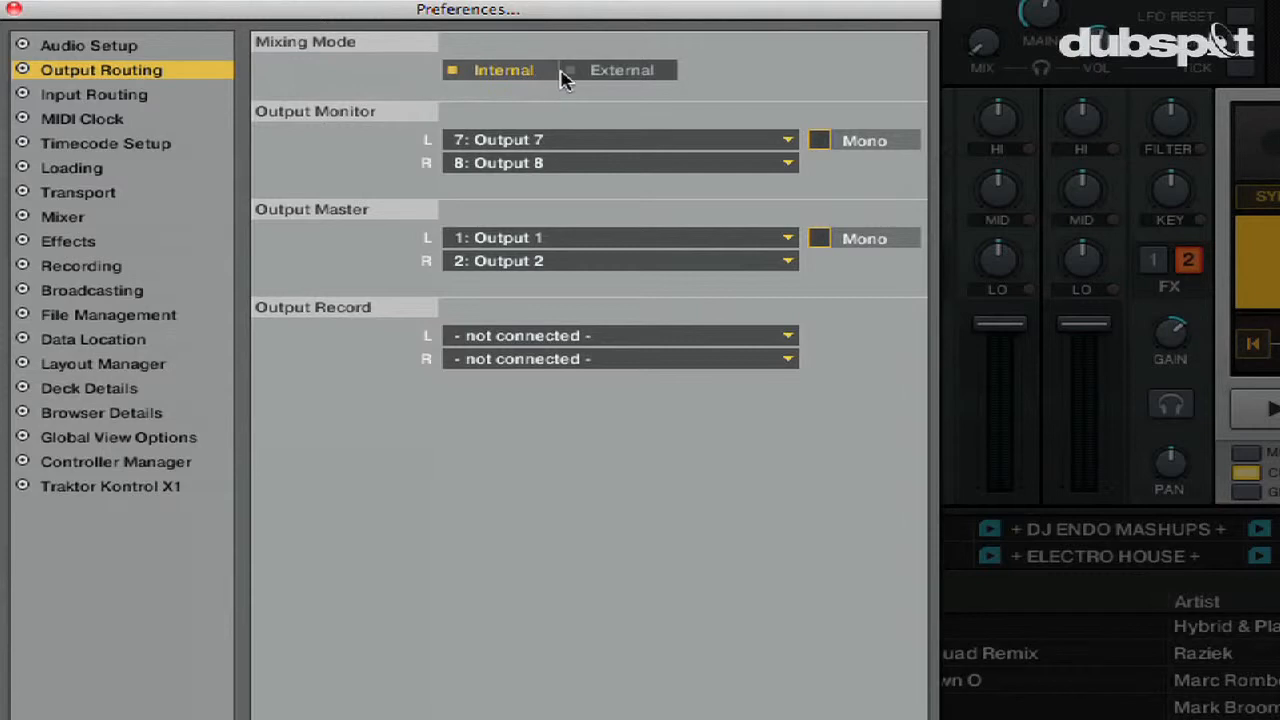
pyautogui.click(600, 72)
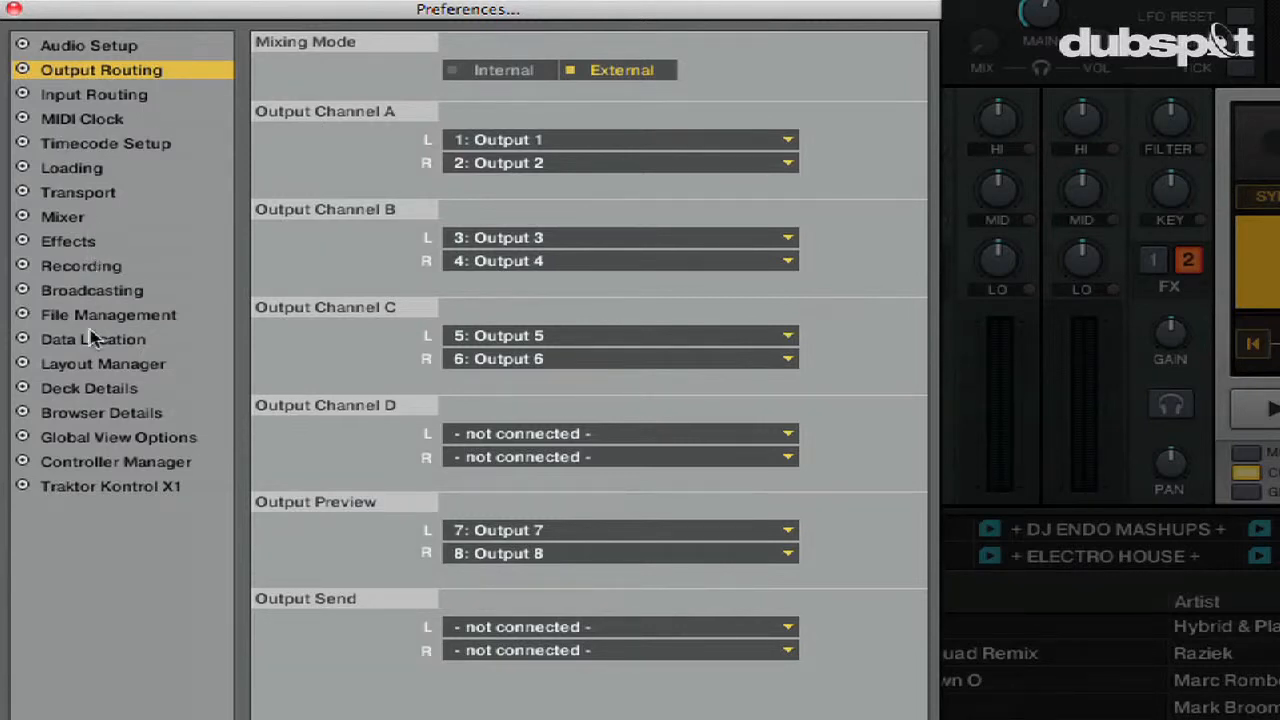
# Step: Check the Show Global Section option in the layout settings and close the preferences
pyautogui.click(95, 366)
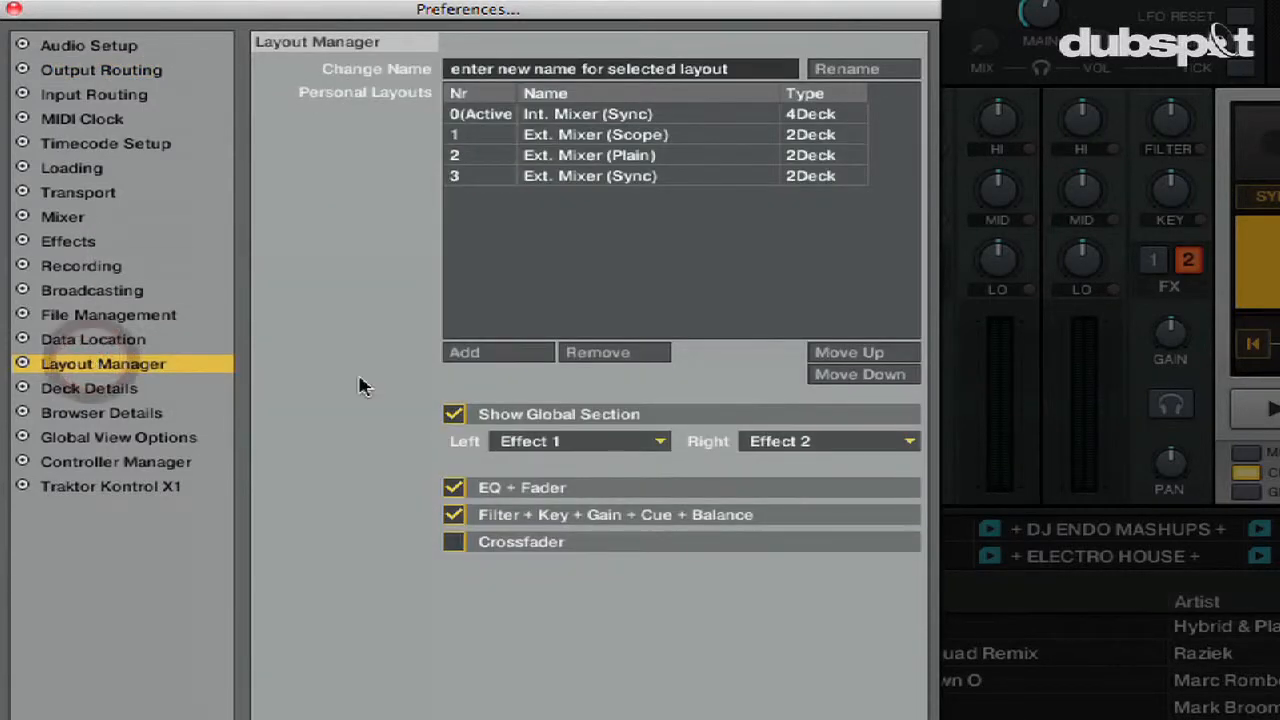
pyautogui.click(454, 418)
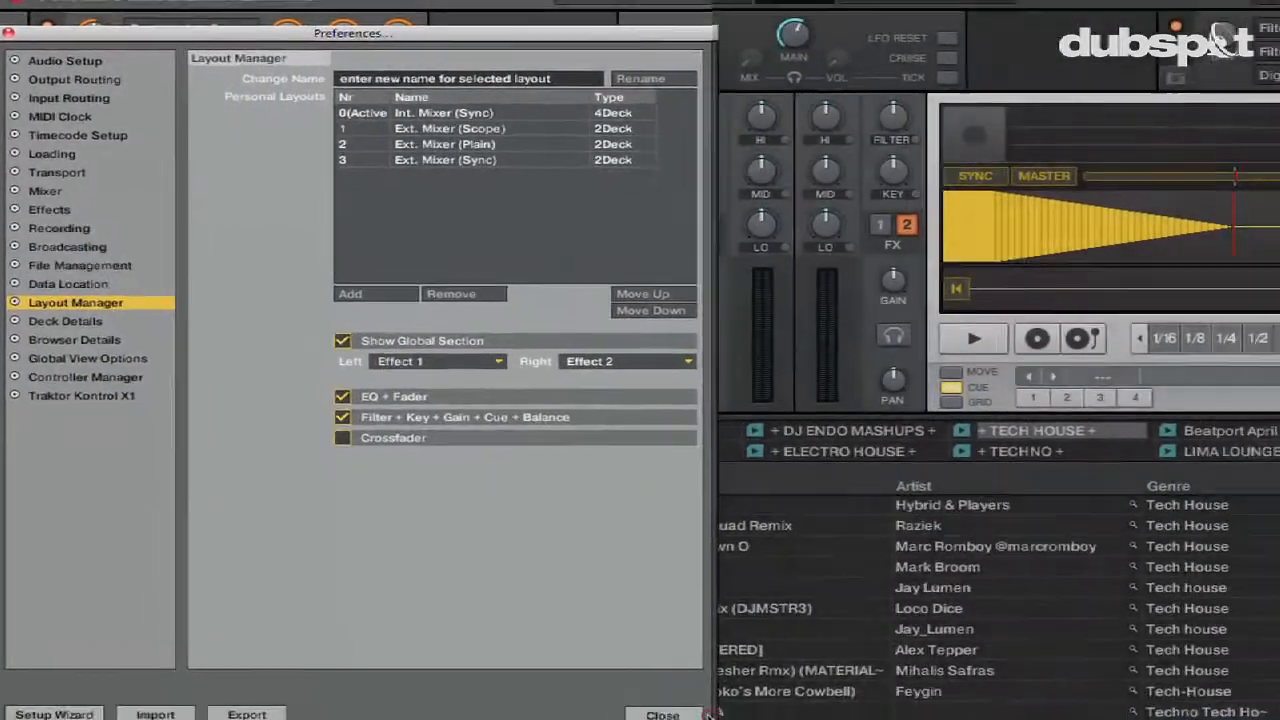
pyautogui.click(692, 714)
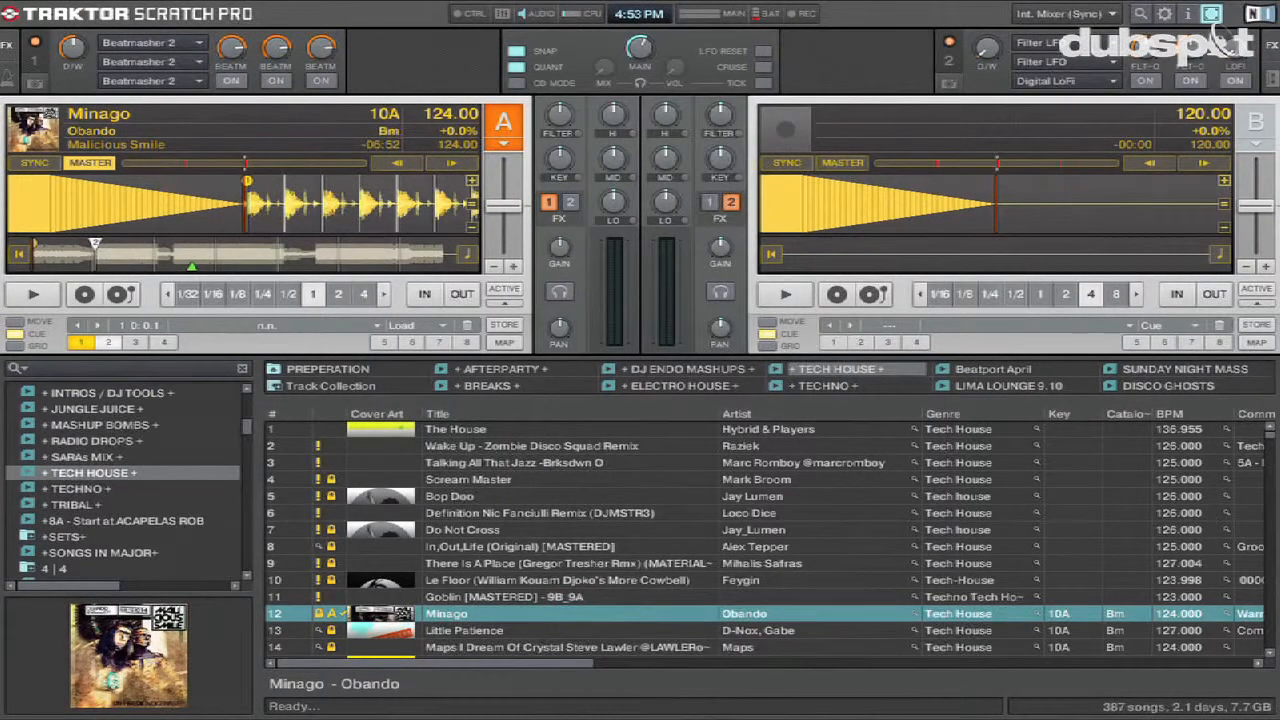
# Step: Reopen the preferences and add a Generic MIDI device in the Controller Manager
pyautogui.click(1166, 15)
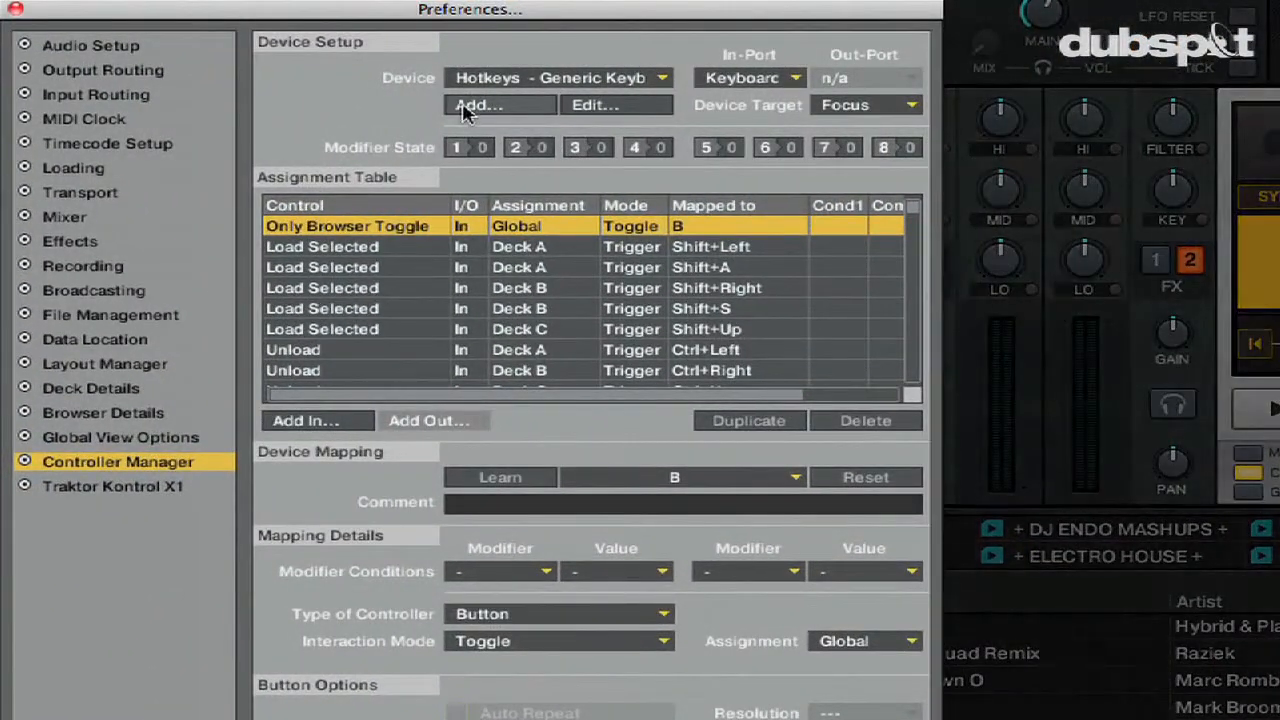
pyautogui.click(463, 112)
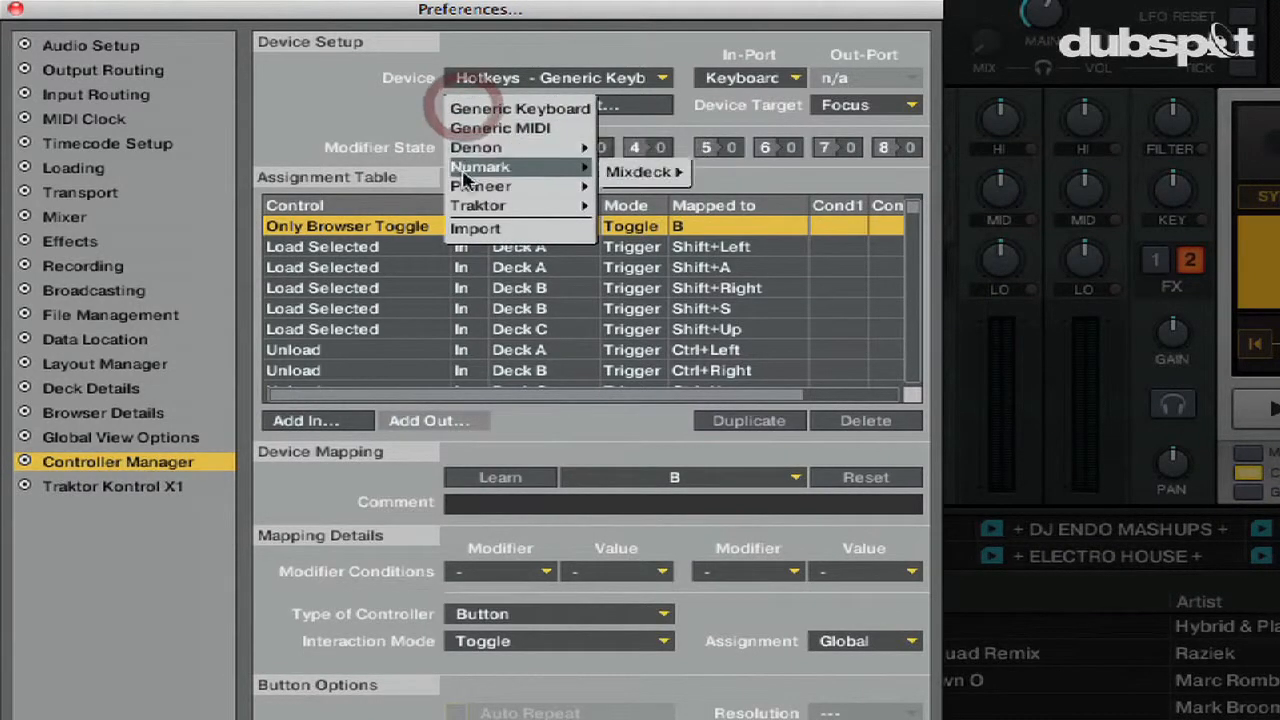
pyautogui.click(519, 131)
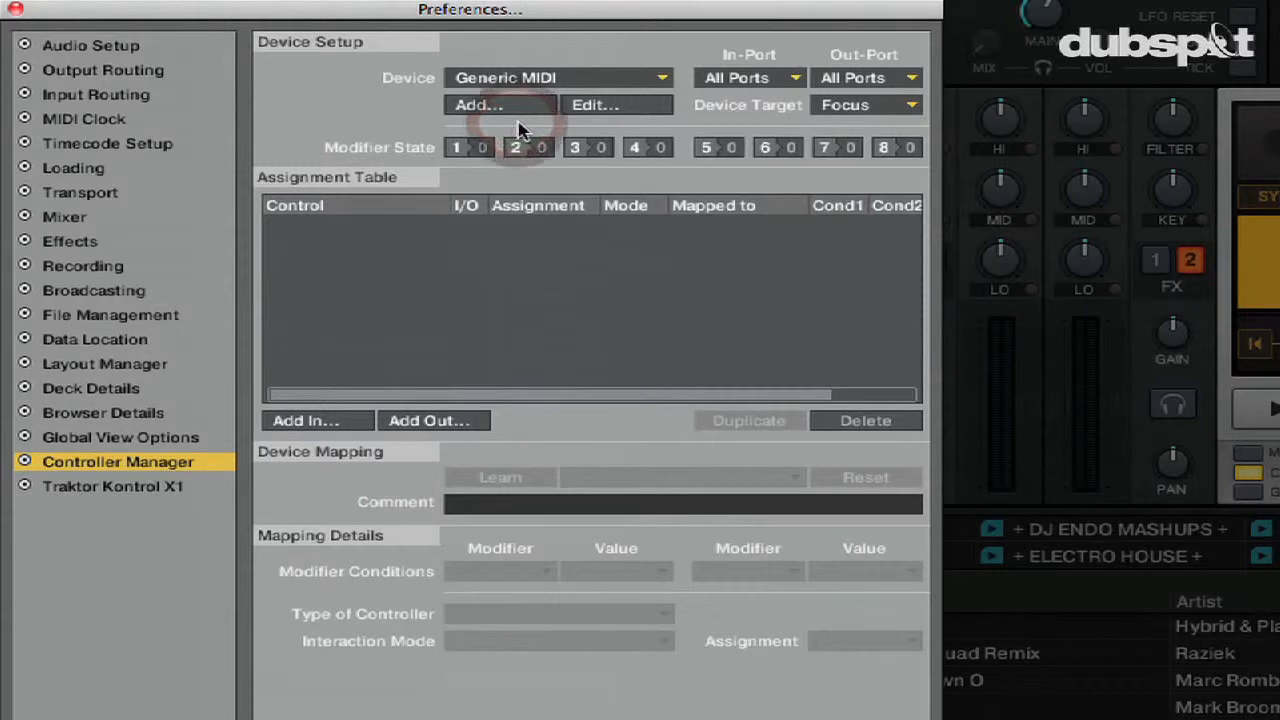
# Step: Give the new Generic MIDI device the comment CLOCK and set its Out-Port to Traktor Virtual Output
pyautogui.click(595, 106)
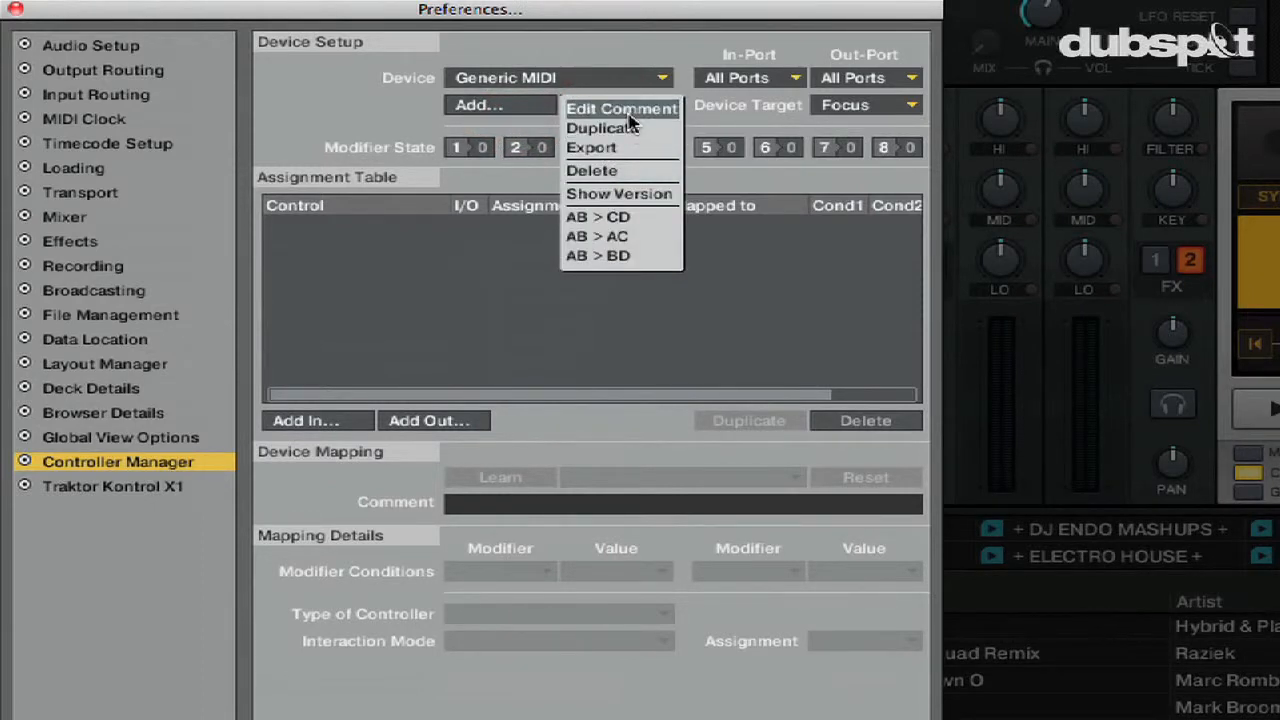
pyautogui.click(621, 109)
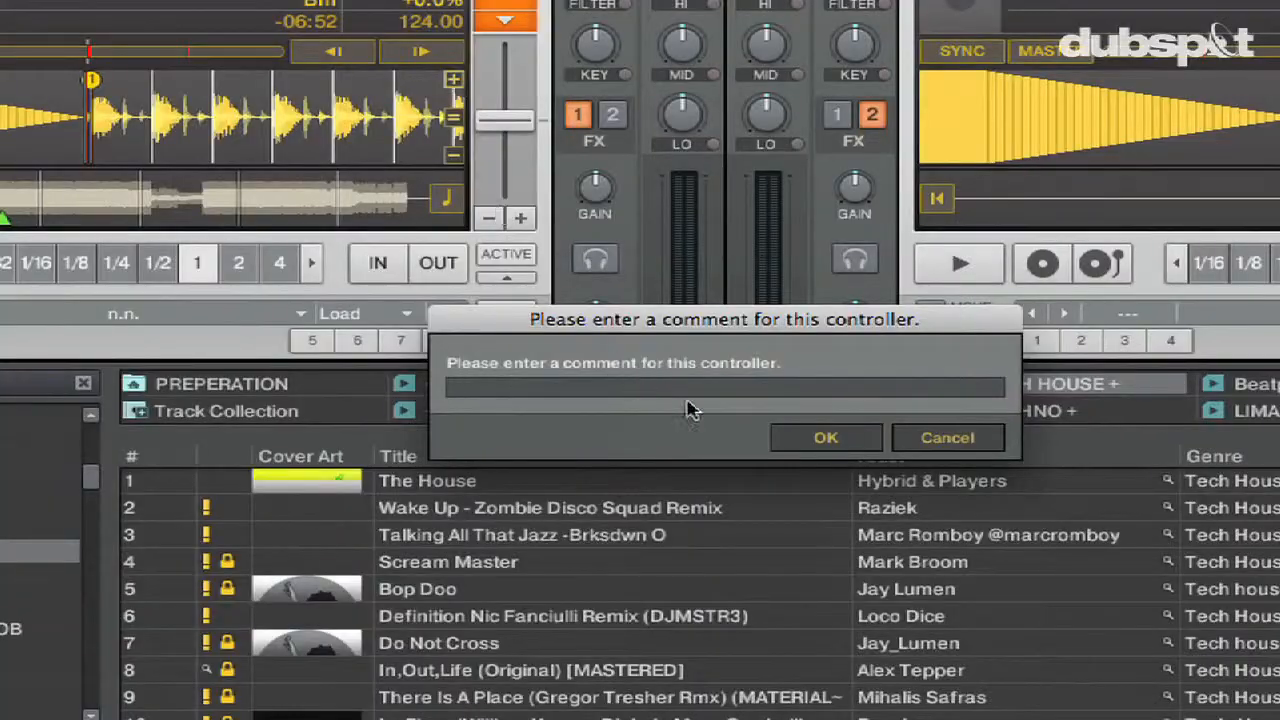
pyautogui.write('CLOCK')
pyautogui.press('Return')
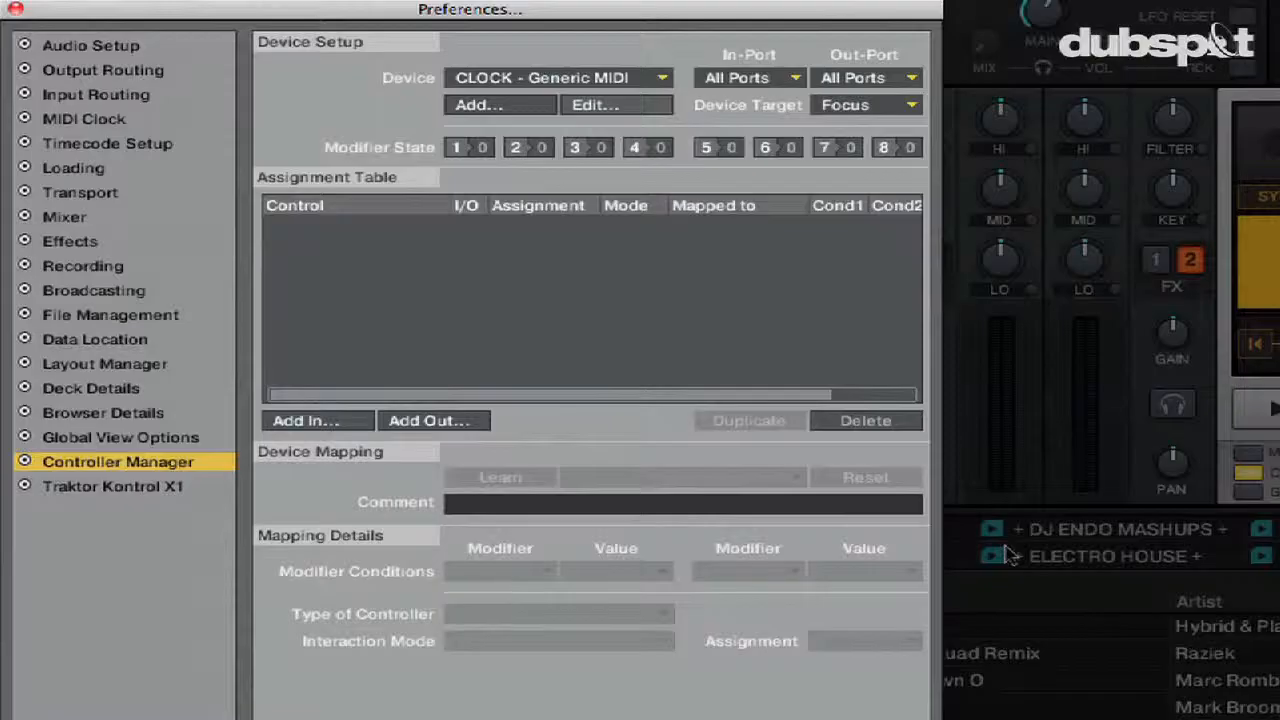
pyautogui.click(866, 80)
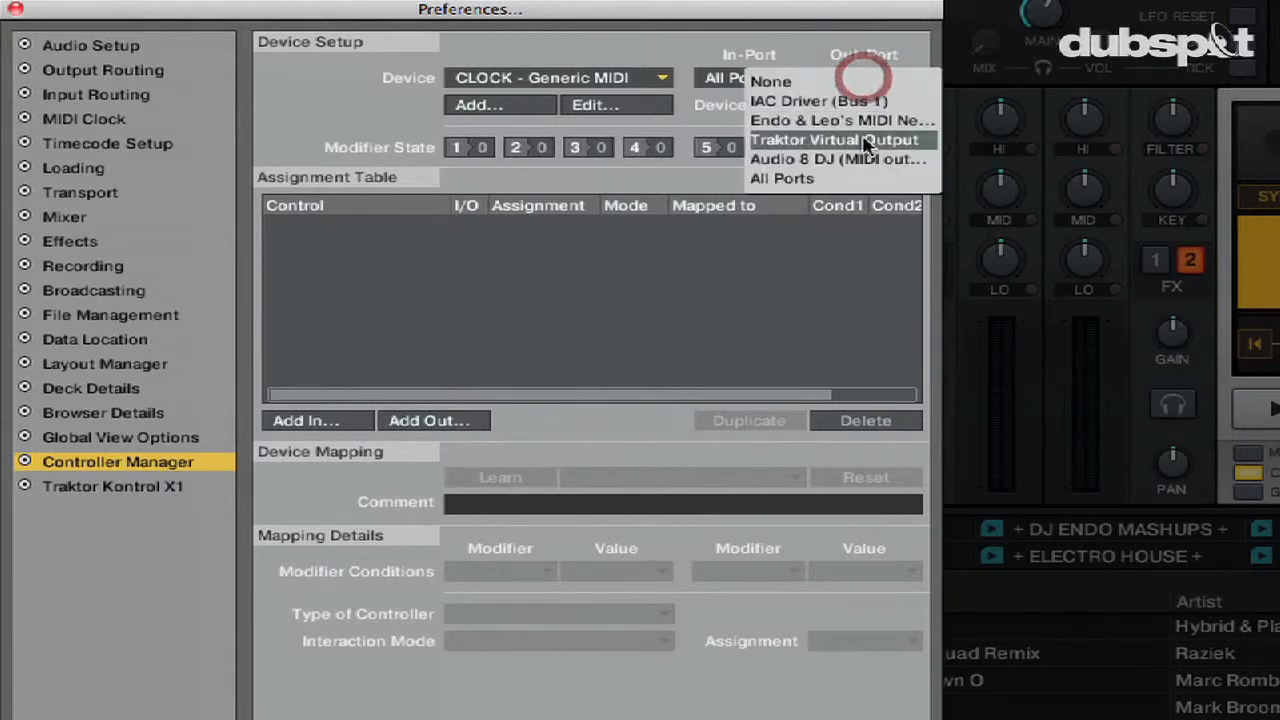
pyautogui.click(866, 142)
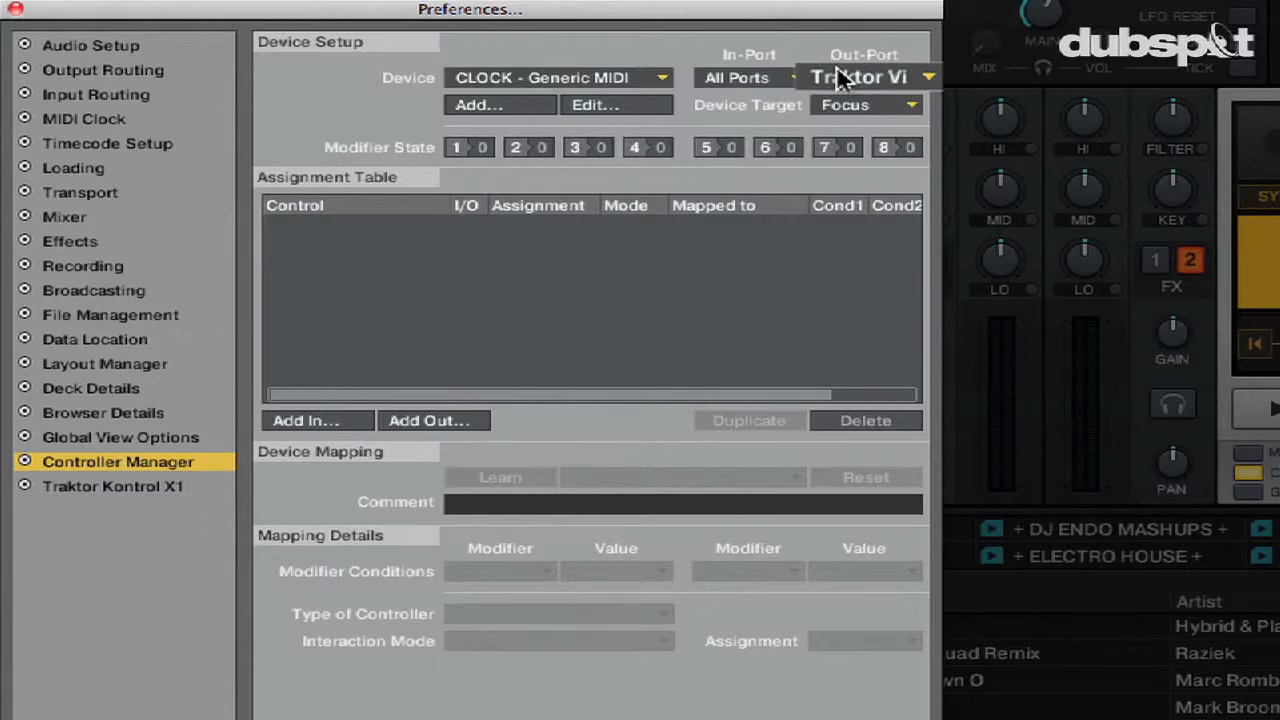
# Step: Examine the in-port and out-port assignments of the Kontrol X1 and MASCHINE devices and return to the CLOCK device
pyautogui.click(614, 78)
pyautogui.click(614, 78)
pyautogui.click(610, 70)
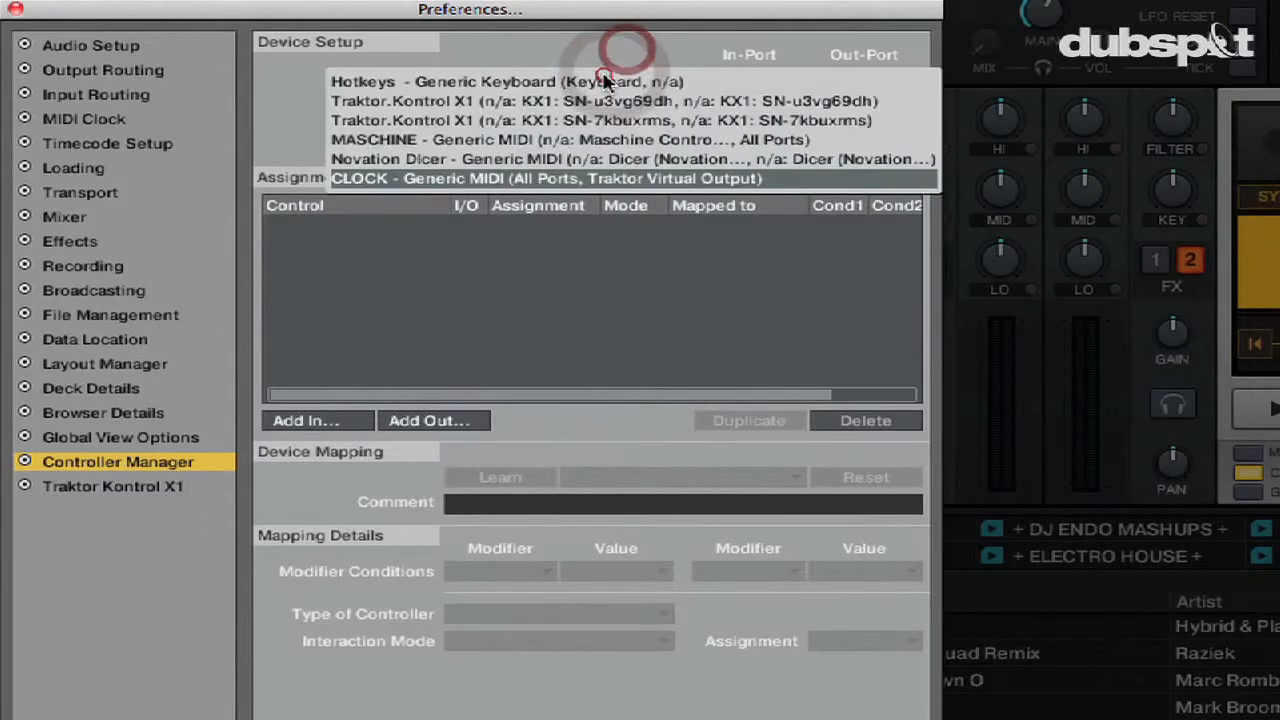
pyautogui.click(588, 126)
pyautogui.click(622, 78)
pyautogui.click(606, 104)
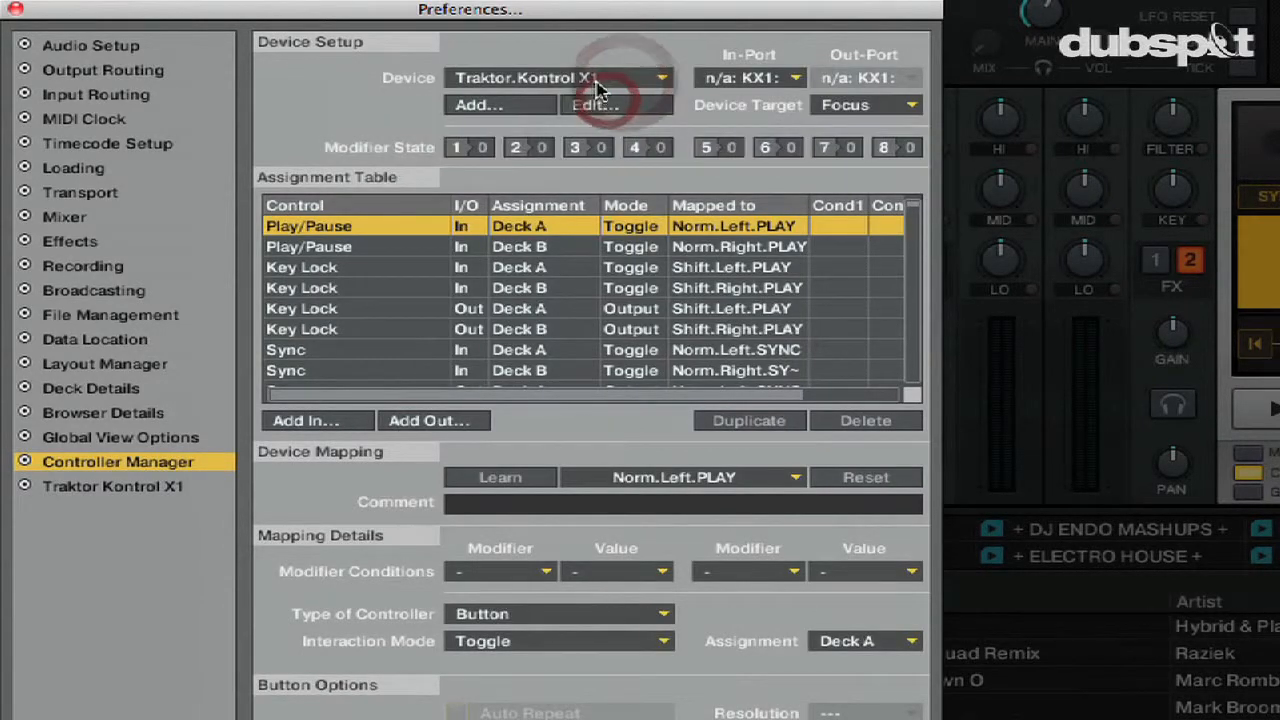
pyautogui.click(600, 78)
pyautogui.click(593, 131)
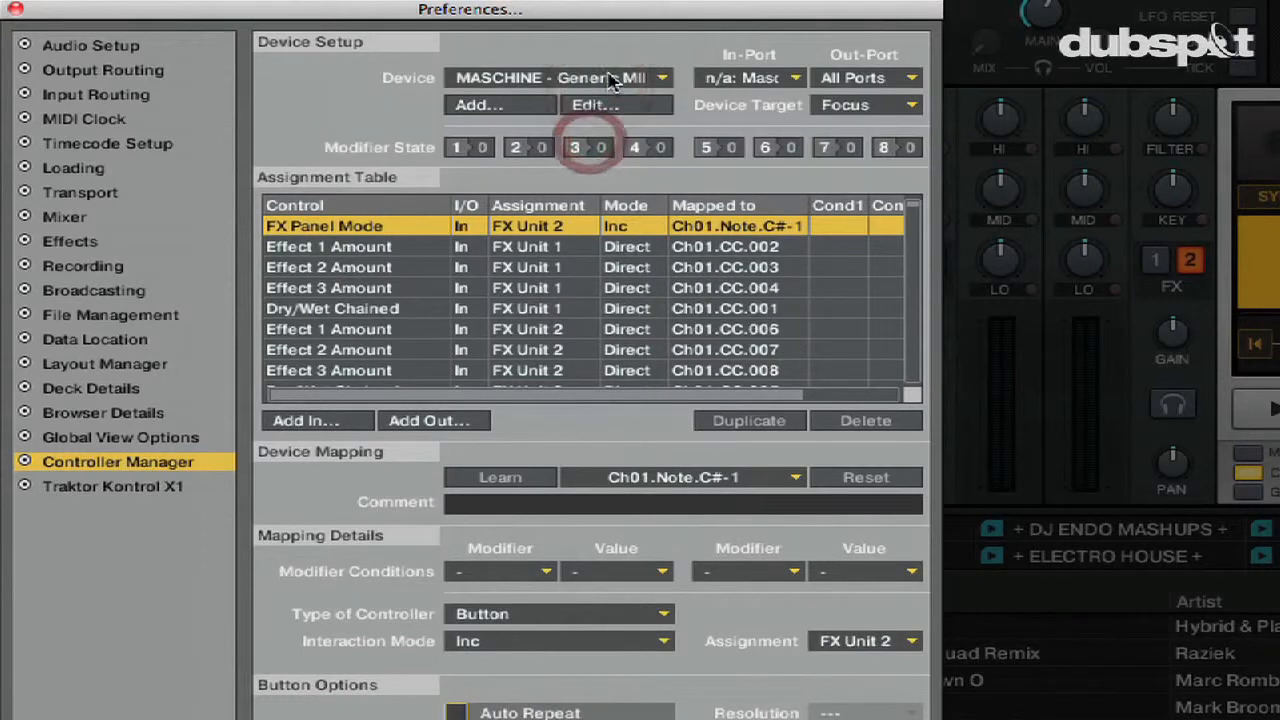
pyautogui.click(600, 78)
pyautogui.click(594, 179)
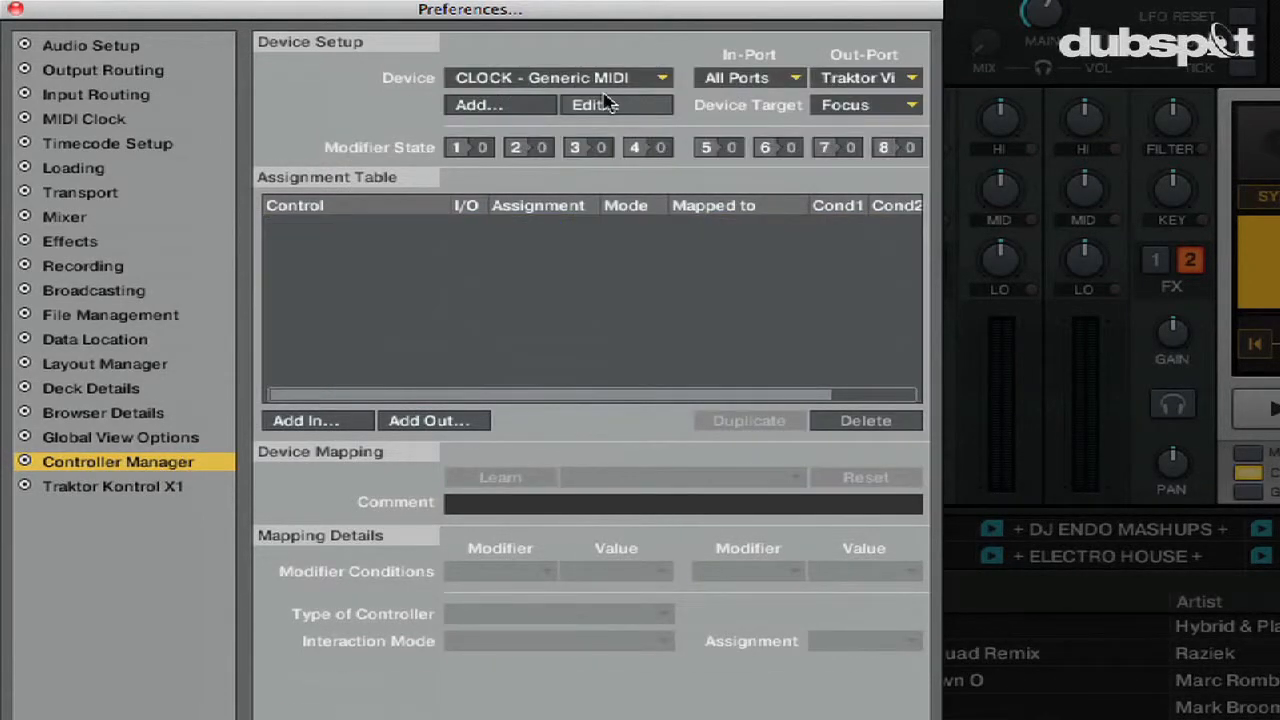
# Step: Switch to Ableton Live and bring its session window into full view
pyautogui.press('super+Tab')
pyautogui.press('super+Tab')
pyautogui.press('super+Tab')
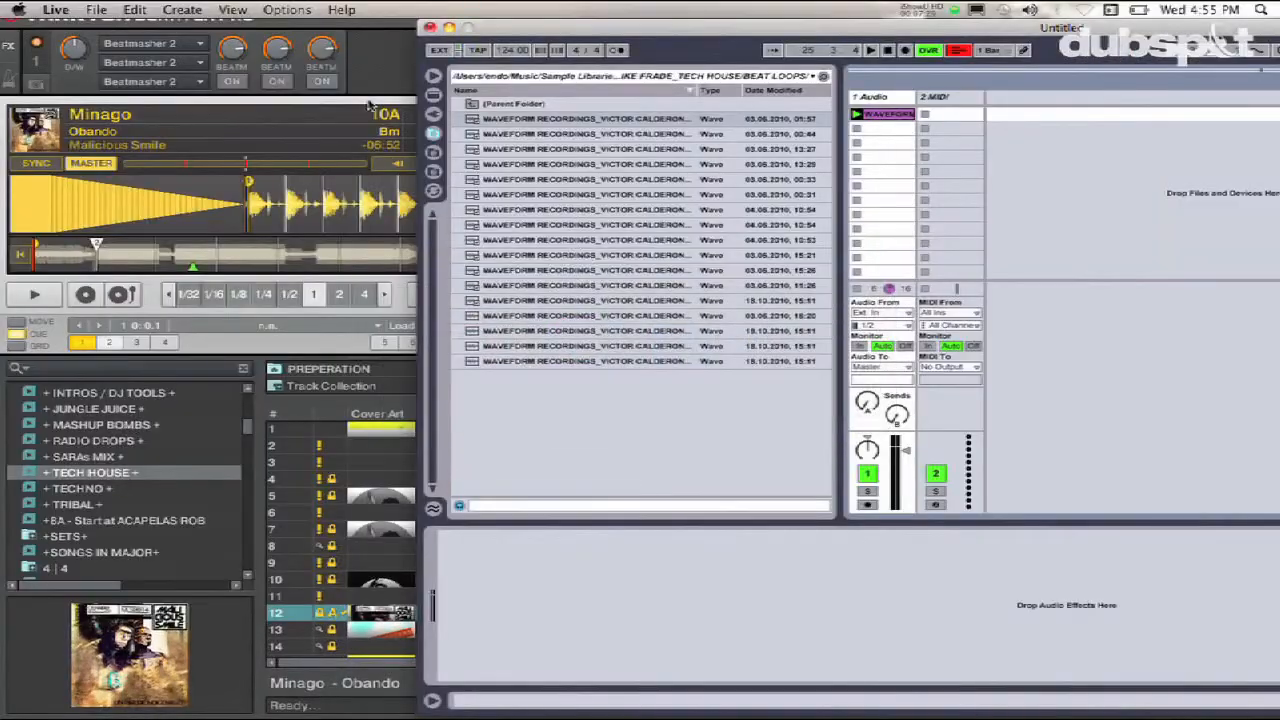
pyautogui.doubleClick(632, 28)
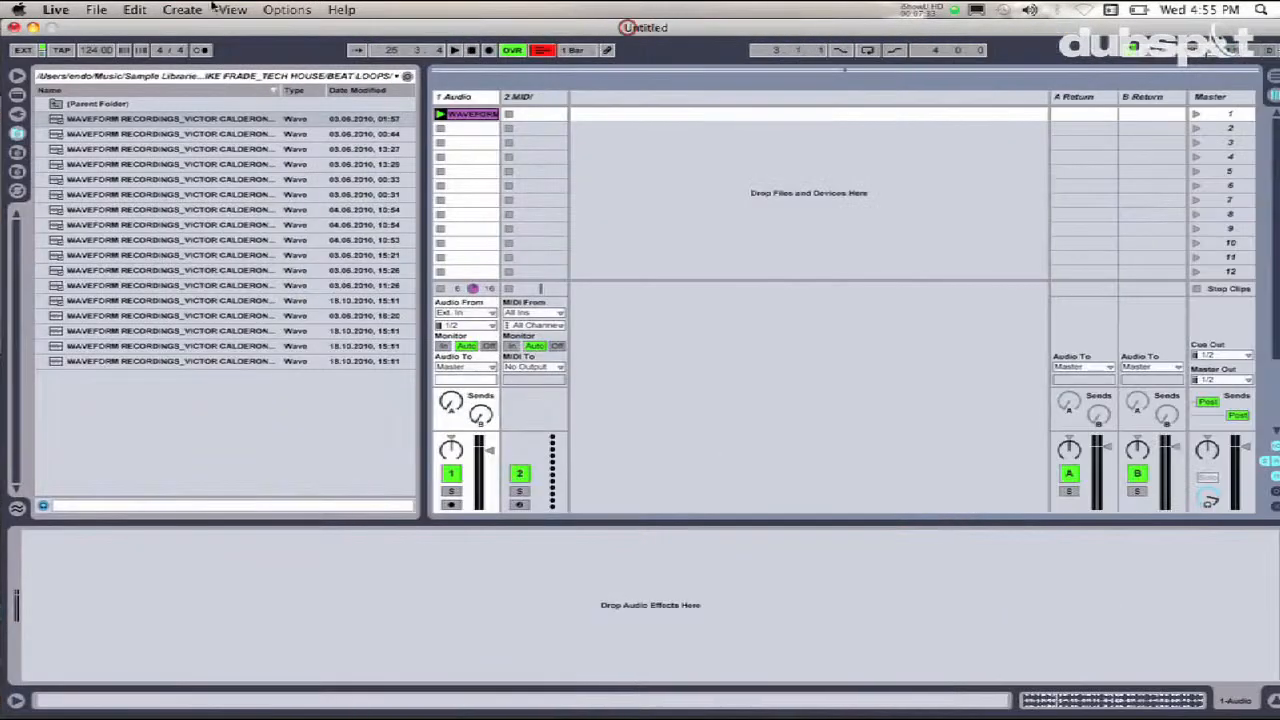
# Step: Enable Track and Remote for the Traktor Virtual Output MIDI input in Live's preferences, and turn on external sync
pyautogui.click(55, 10)
pyautogui.click(70, 53)
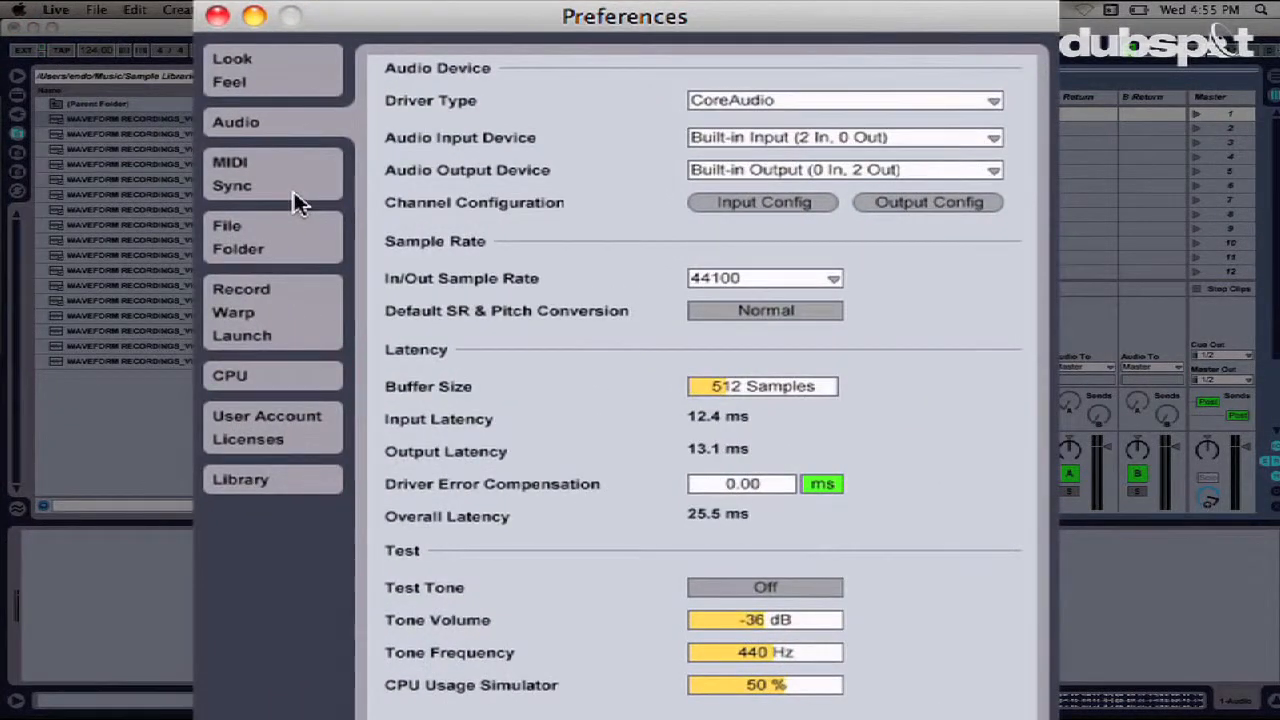
pyautogui.click(298, 197)
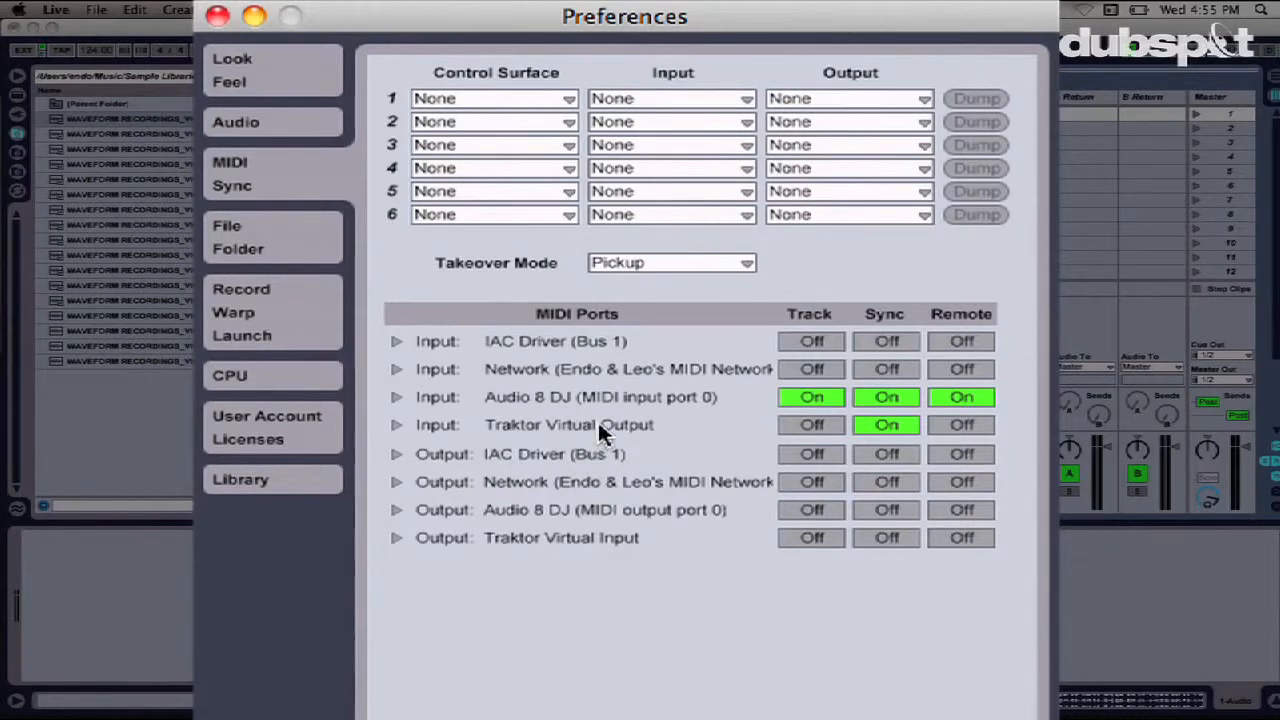
pyautogui.click(814, 425)
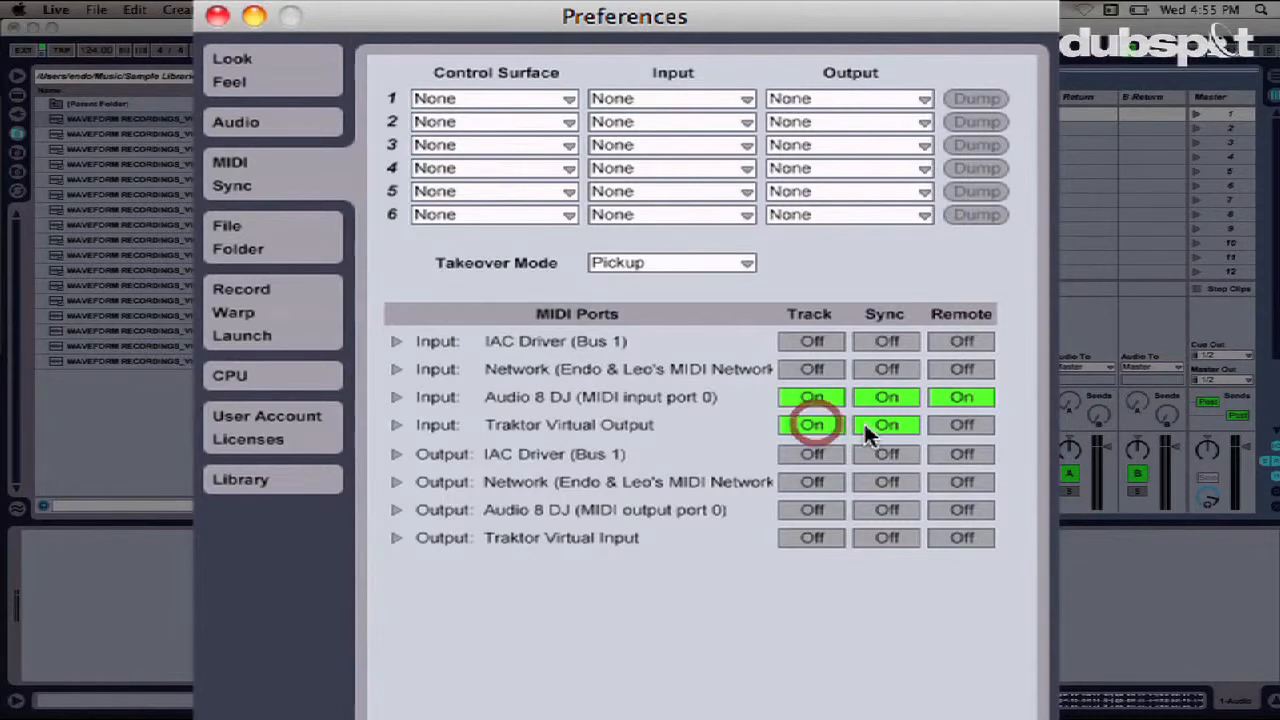
pyautogui.click(942, 424)
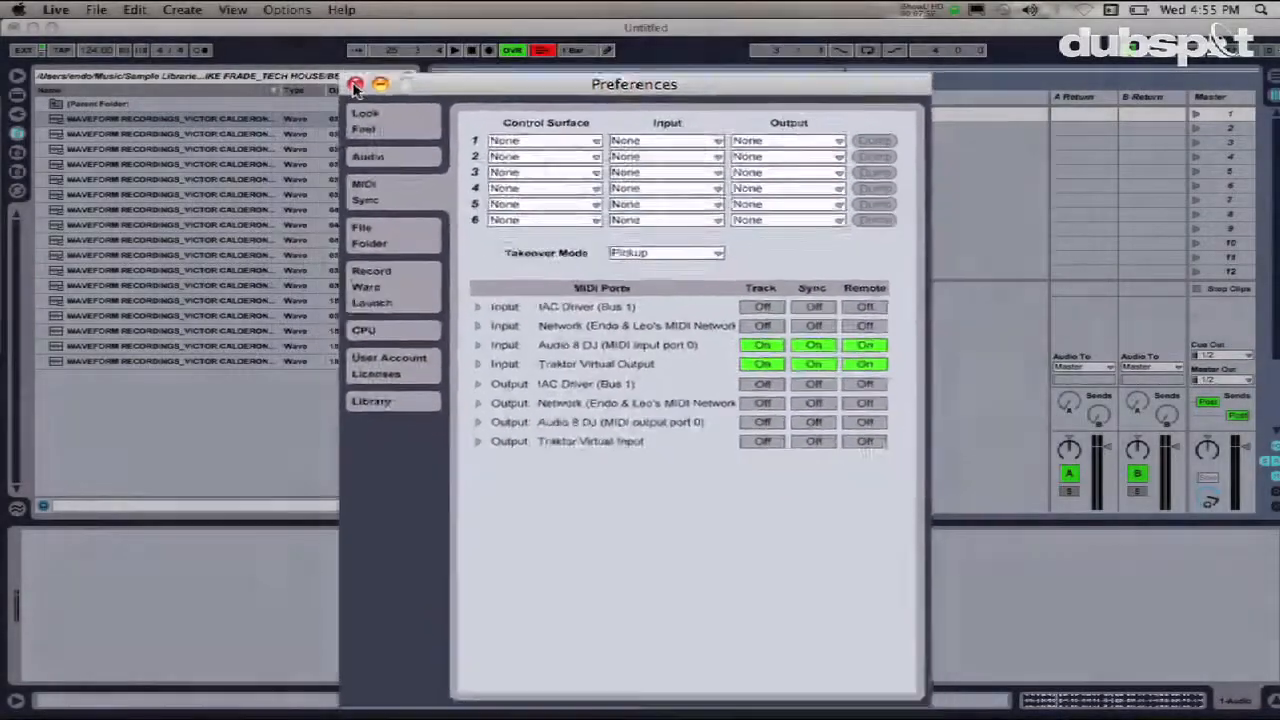
pyautogui.click(355, 87)
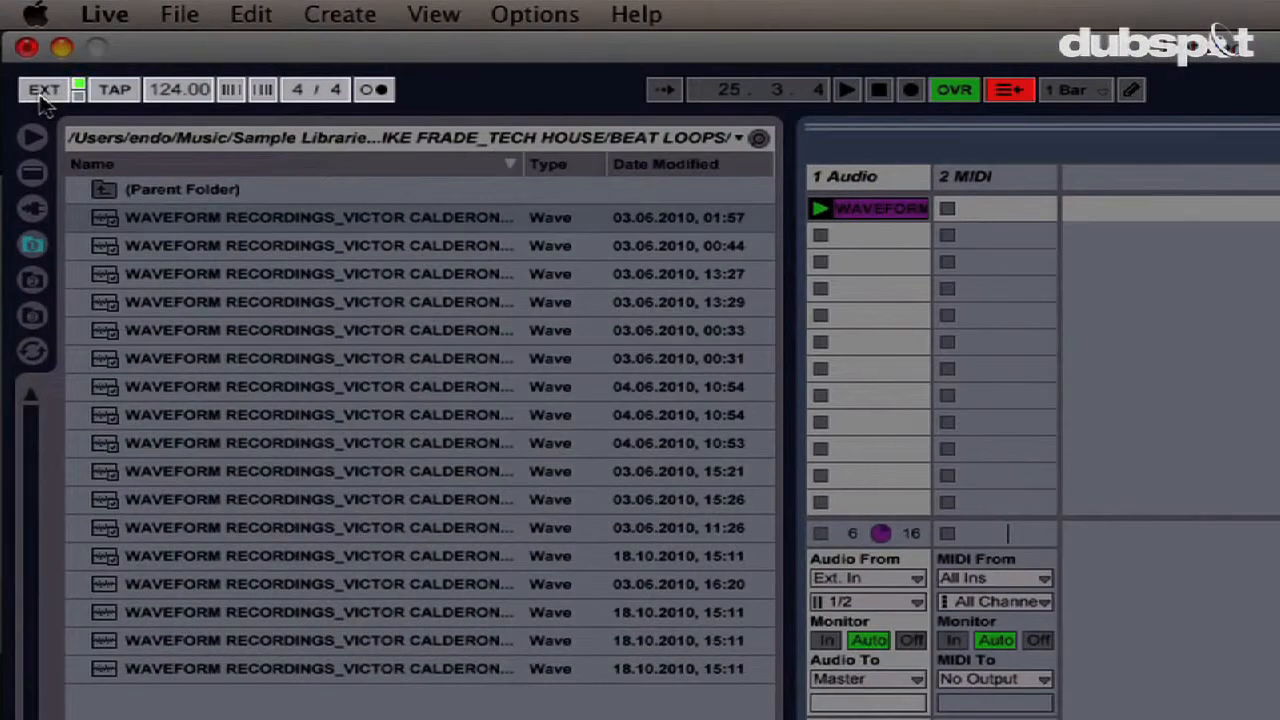
pyautogui.click(41, 95)
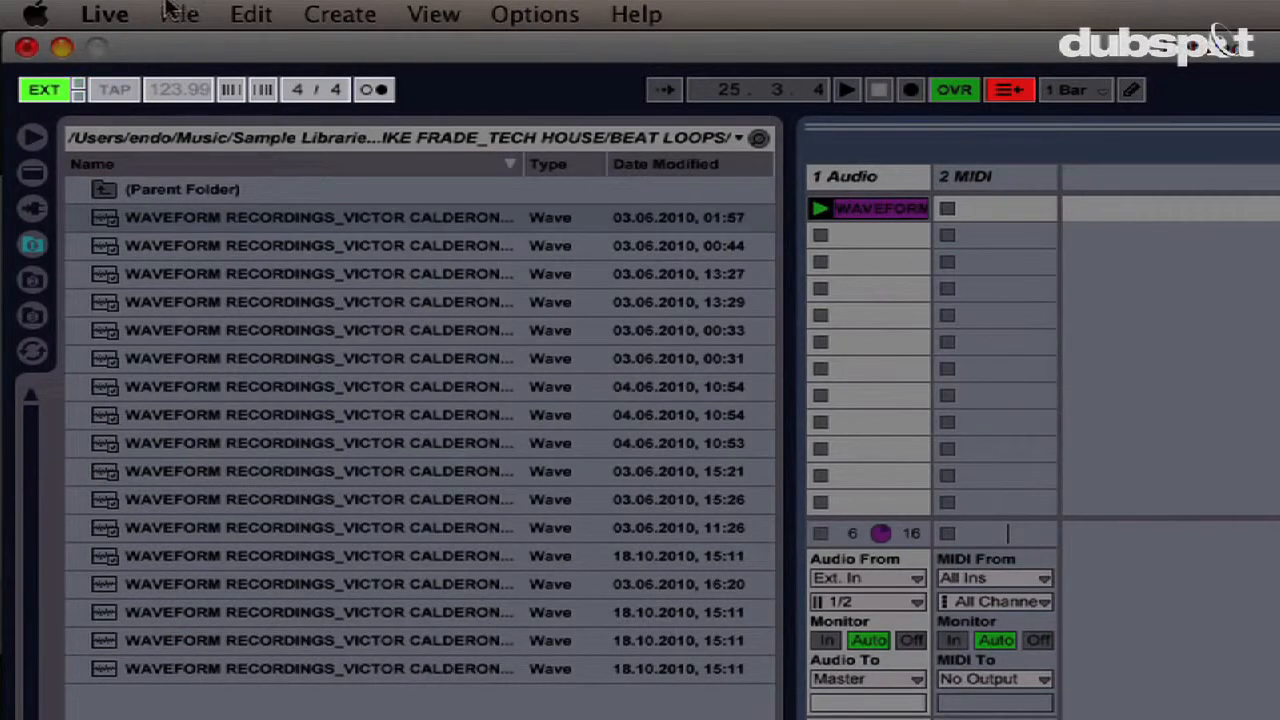
# Step: Set Live's audio output device to Audio 8 DJ in the preferences, confirm its output configuration, and close the preferences
pyautogui.click(124, 14)
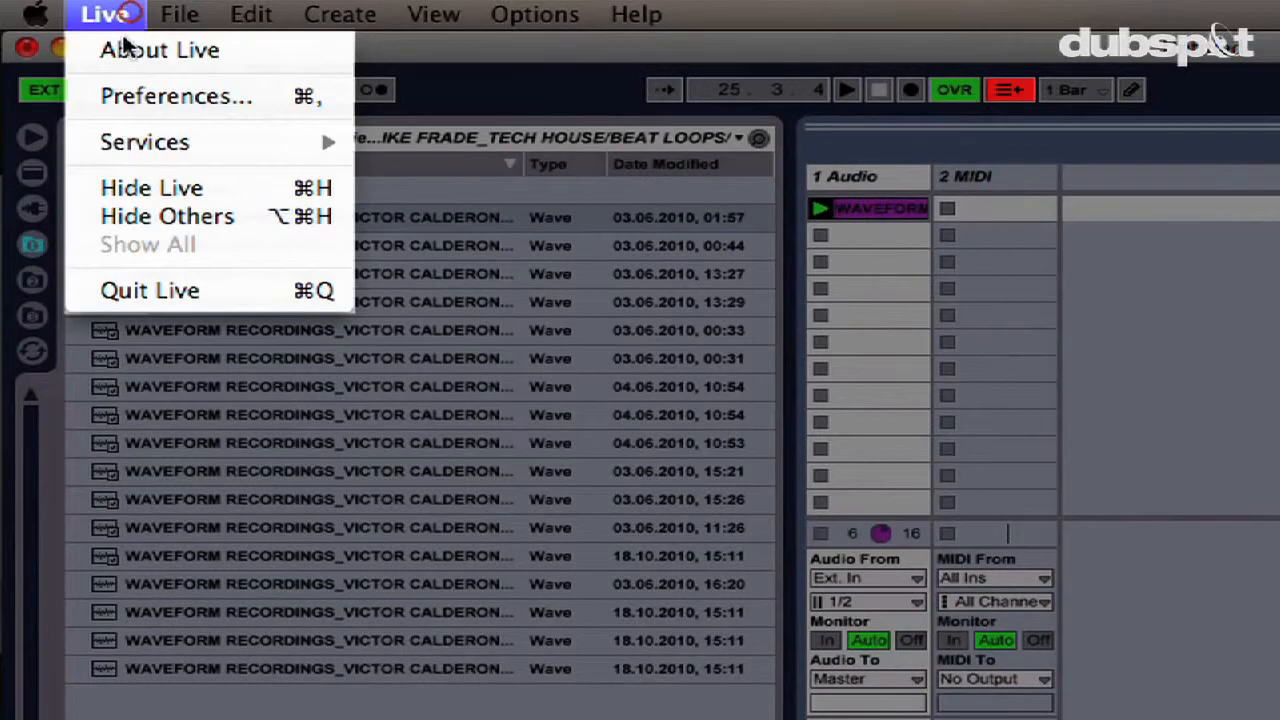
pyautogui.click(135, 100)
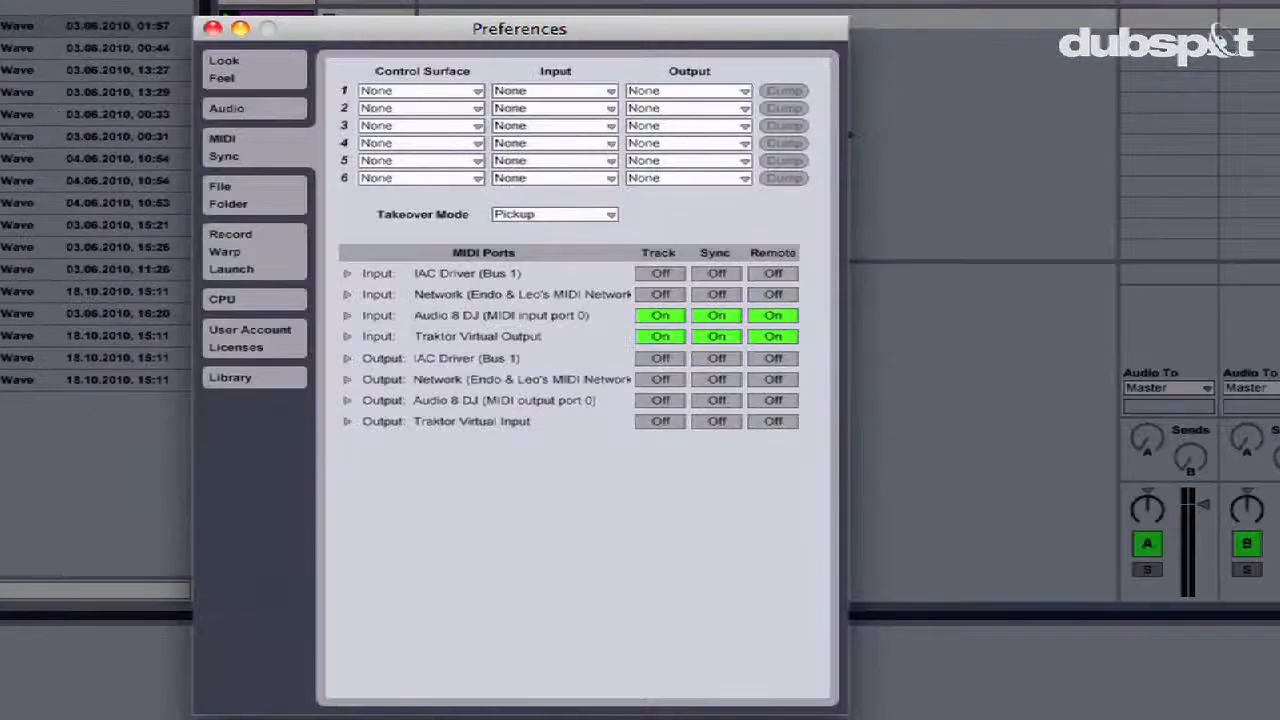
pyautogui.click(279, 118)
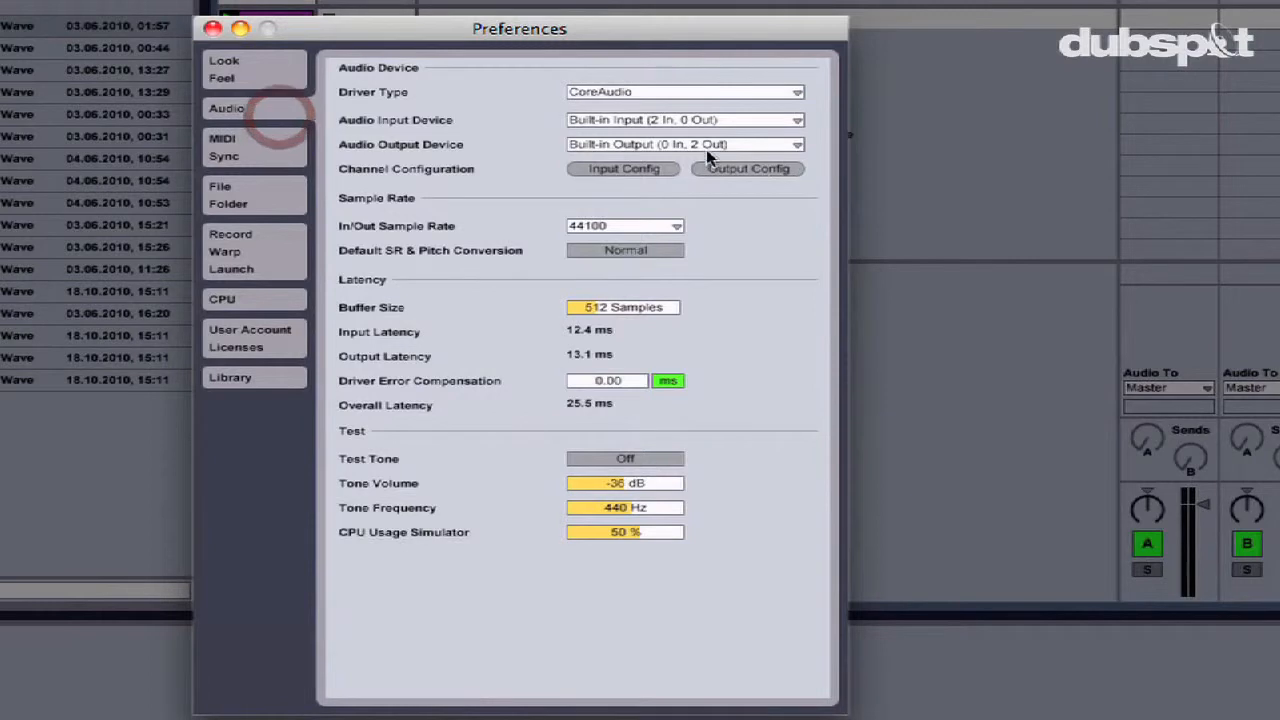
pyautogui.click(704, 146)
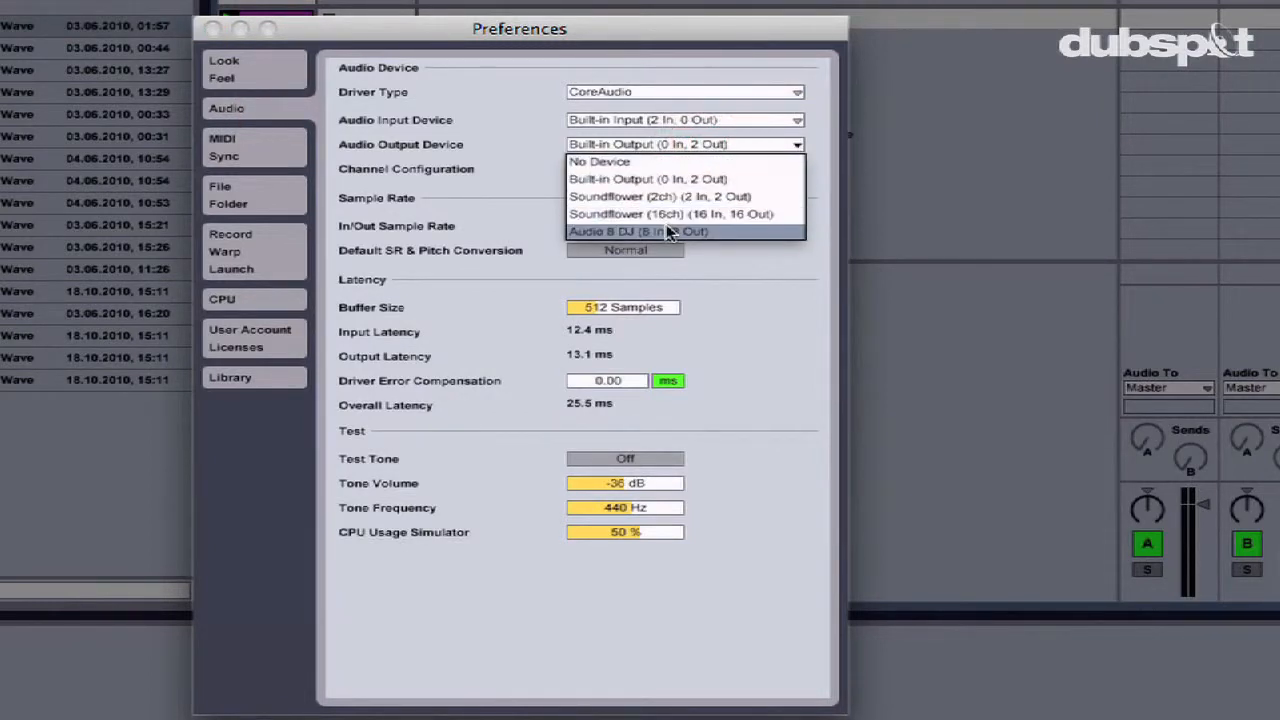
pyautogui.click(670, 232)
pyautogui.click(716, 170)
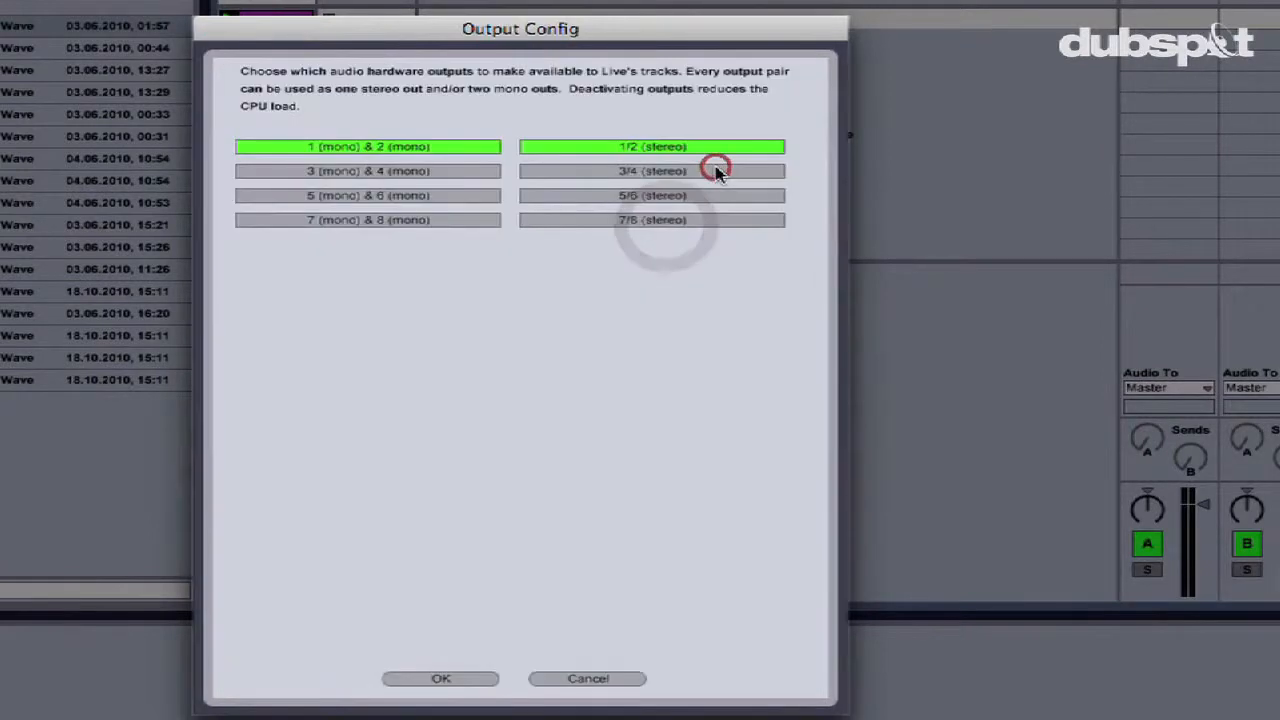
pyautogui.click(441, 679)
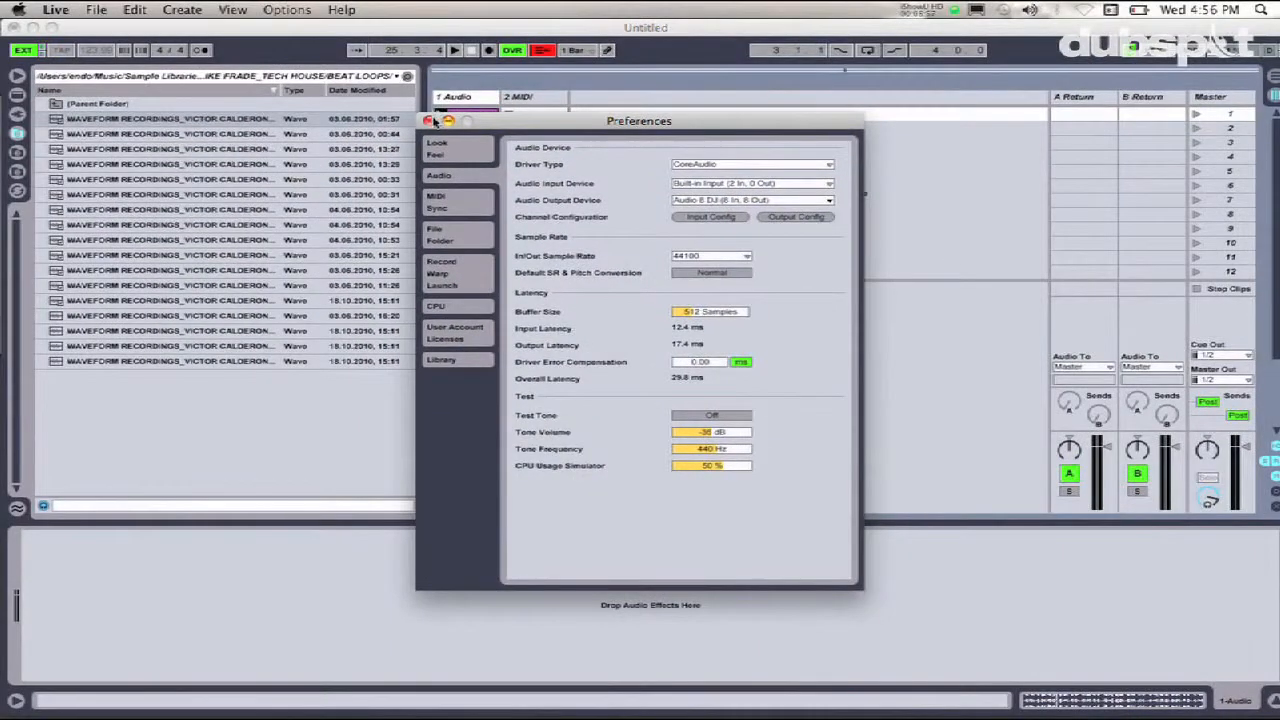
pyautogui.click(429, 120)
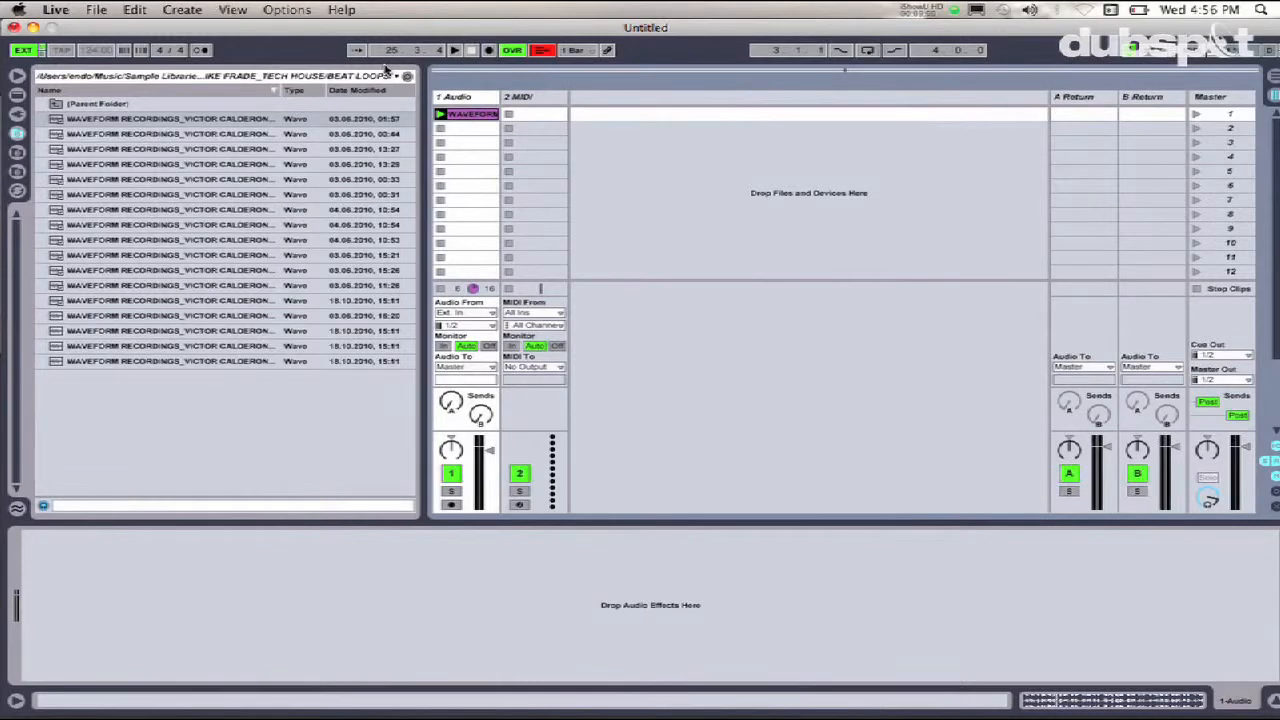
# Step: Switch to Traktor, close its preferences, set the master clock's Deck Master to Auto, and start the MIDI clock
pyautogui.press('super+Tab')
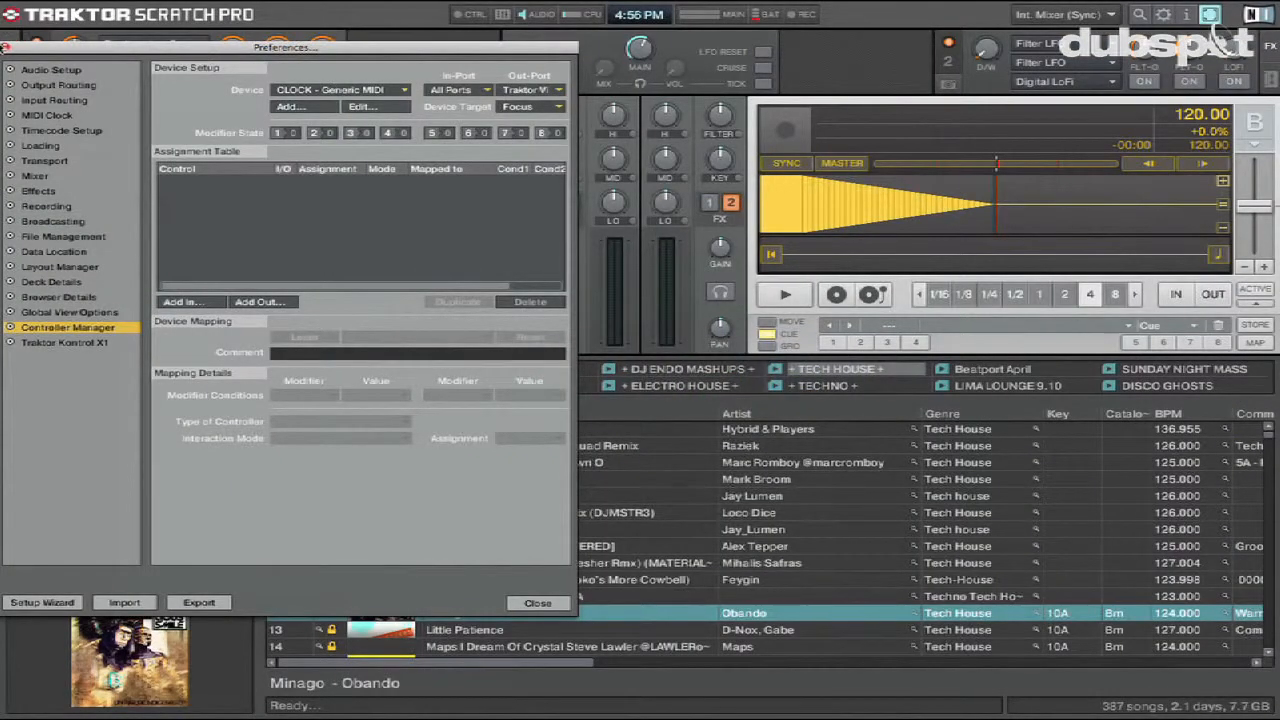
pyautogui.click(5, 46)
pyautogui.click(20, 110)
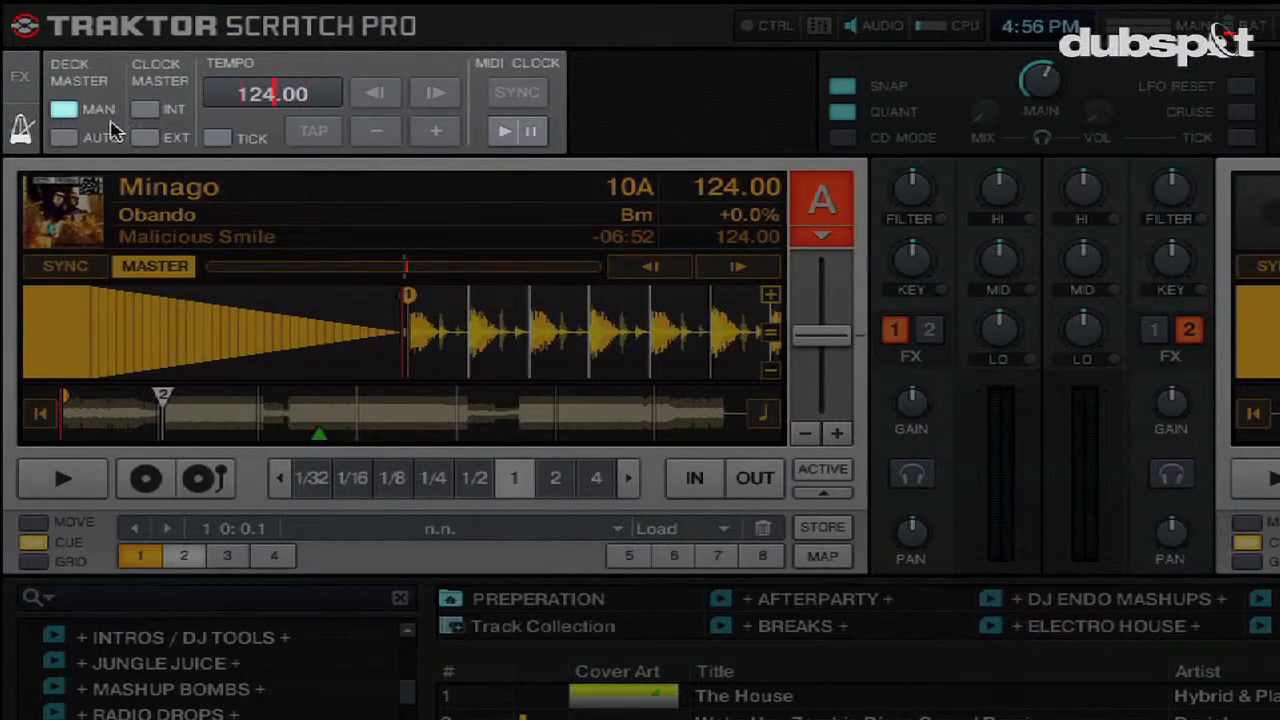
pyautogui.click(68, 140)
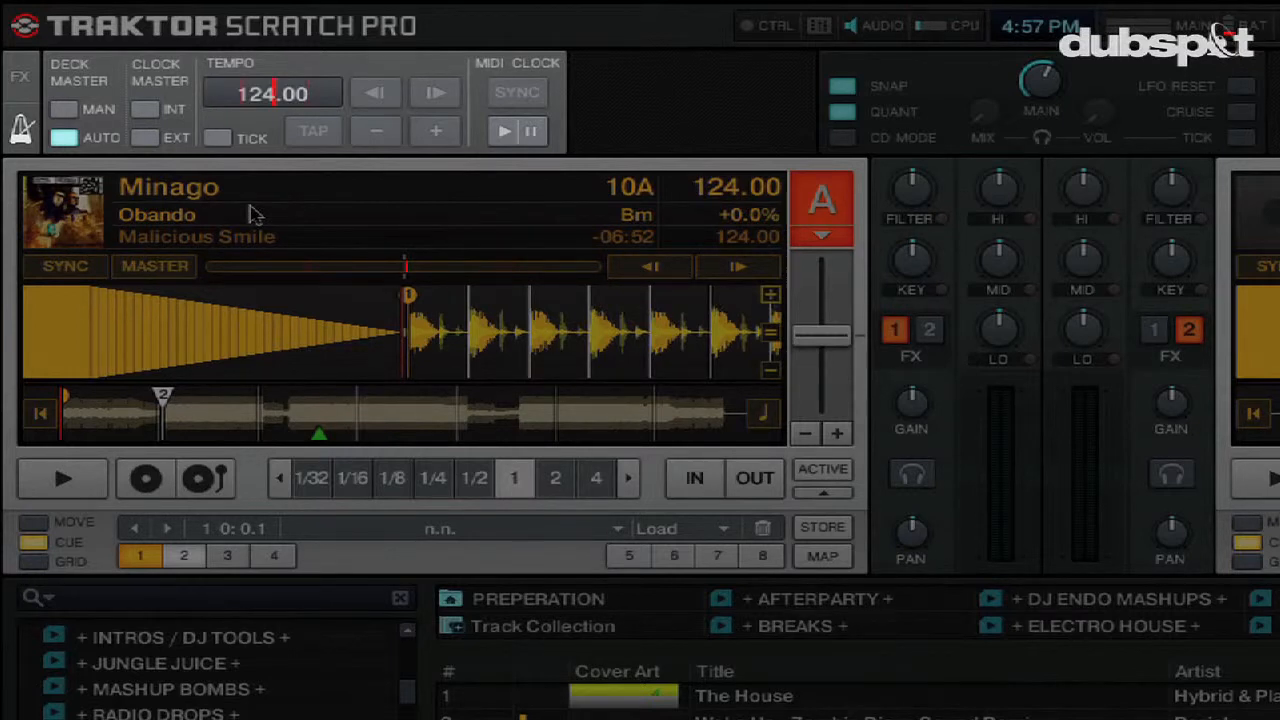
pyautogui.click(530, 136)
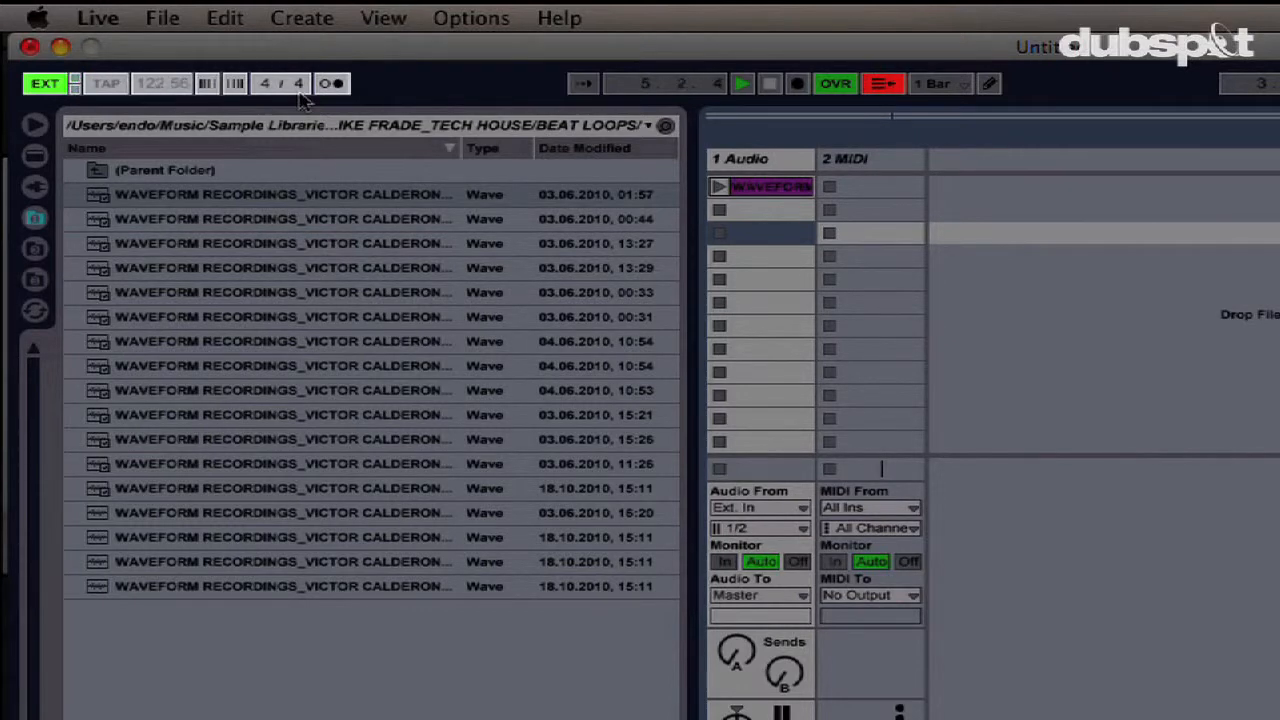
# Step: Send a MIDI clock sync from Traktor, and turn on the master clock's tick and deck A's headphone cue
pyautogui.press('super+Tab')
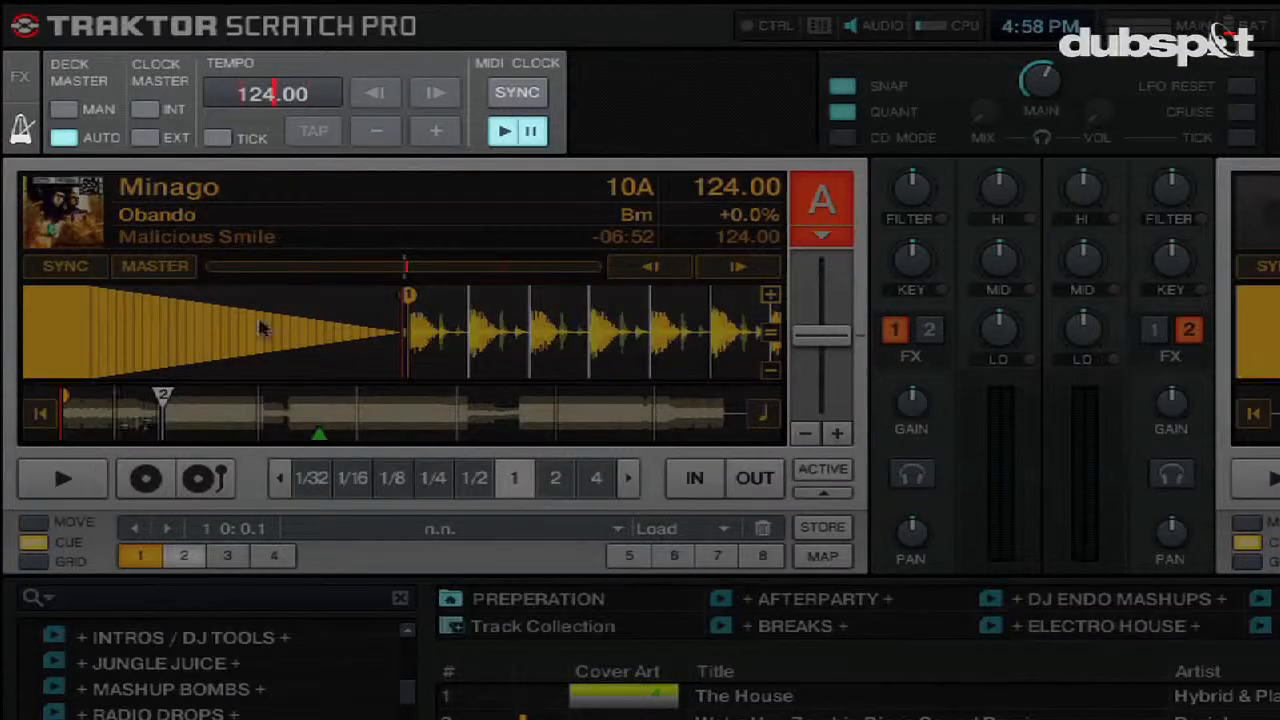
pyautogui.click(530, 93)
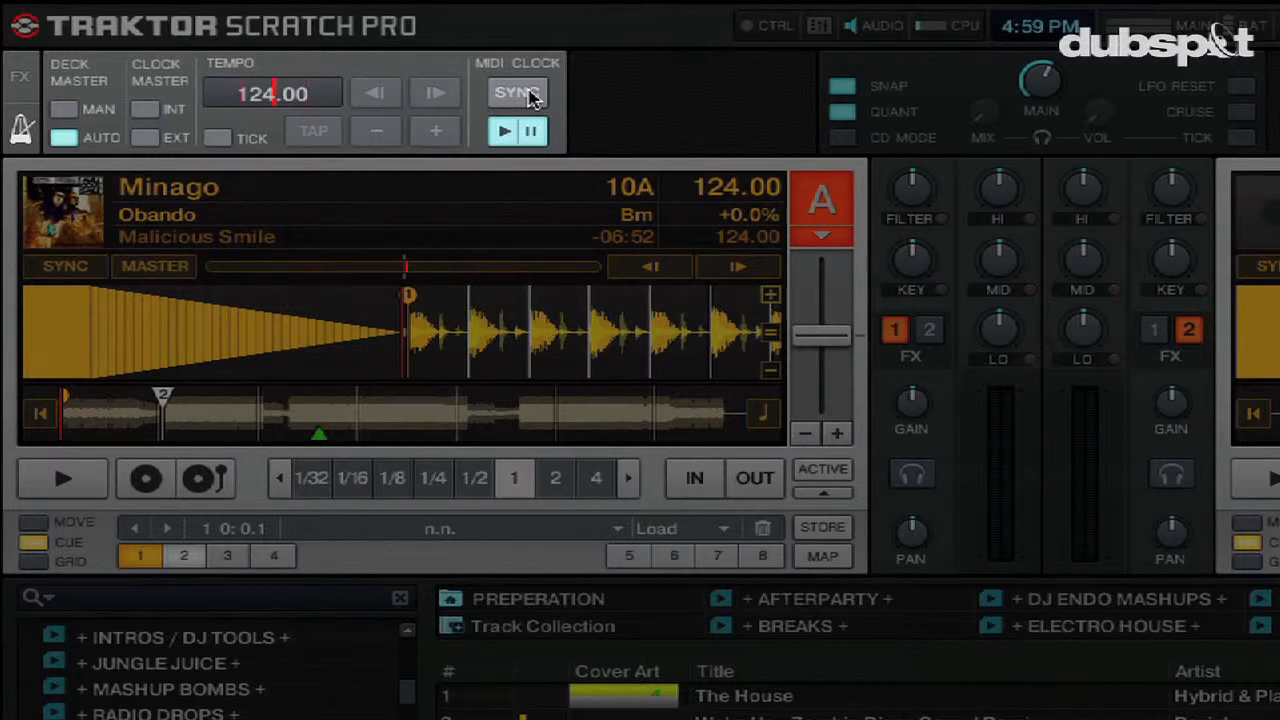
pyautogui.click(213, 143)
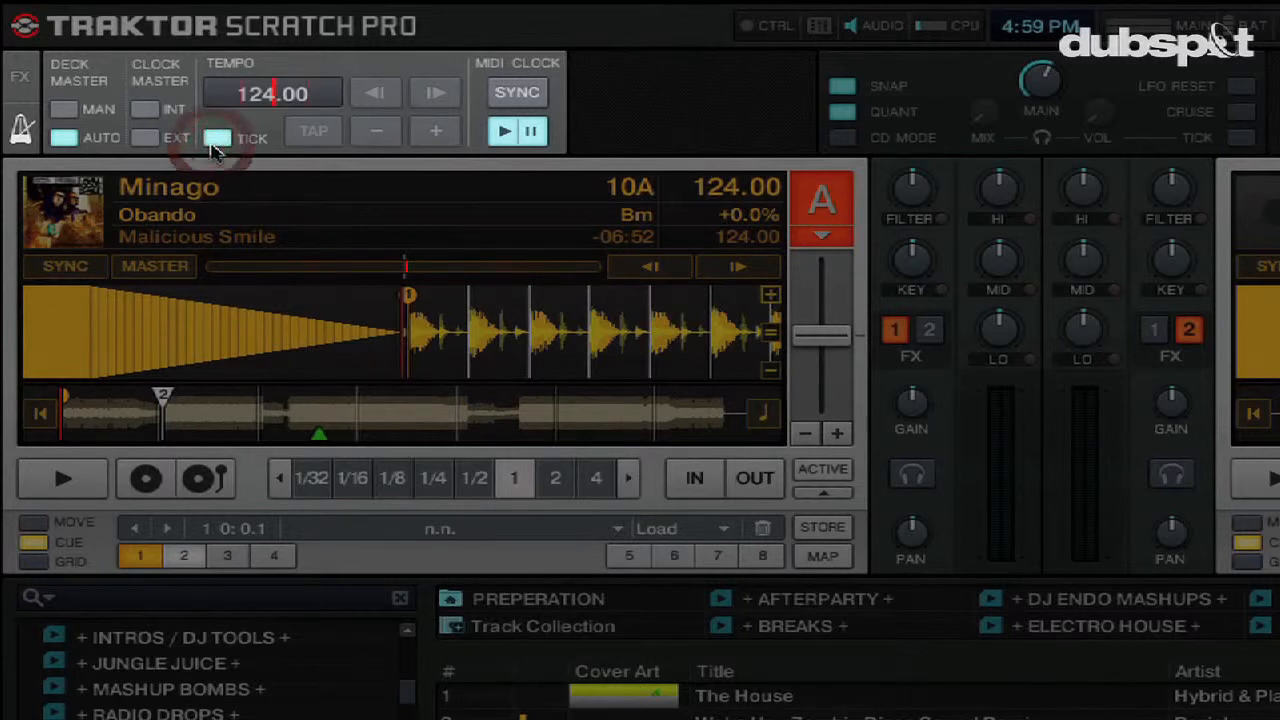
pyautogui.click(912, 477)
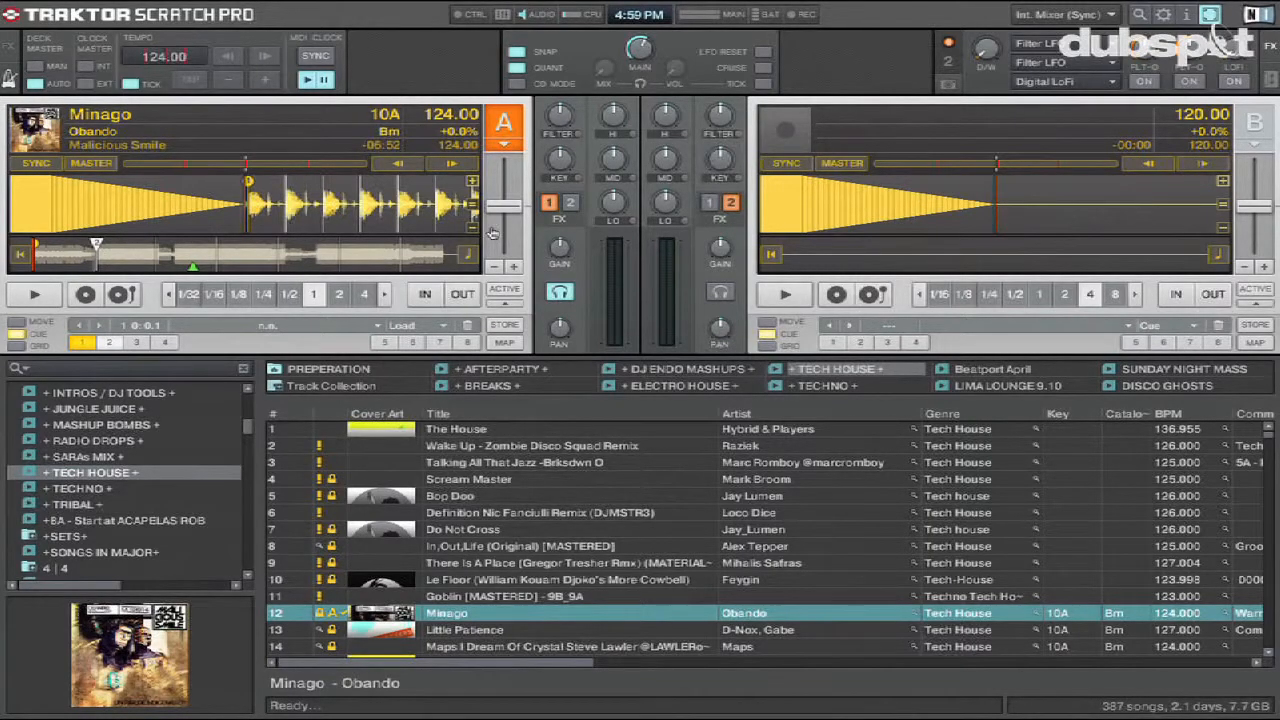
# Step: Switch to Ableton Live, turn on the metronome, and set the MIDI Clock Sync Delay of the Traktor Virtual Output input to -17.0 ms
pyautogui.press('super+Tab')
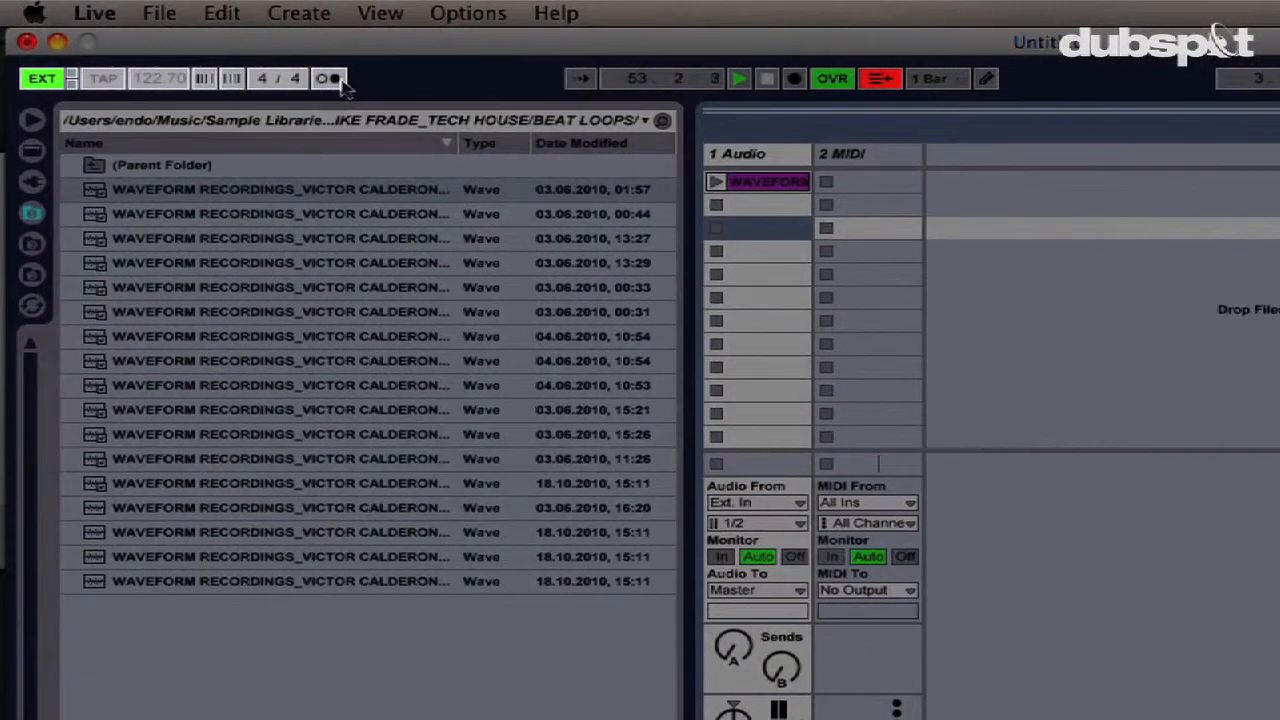
pyautogui.click(331, 79)
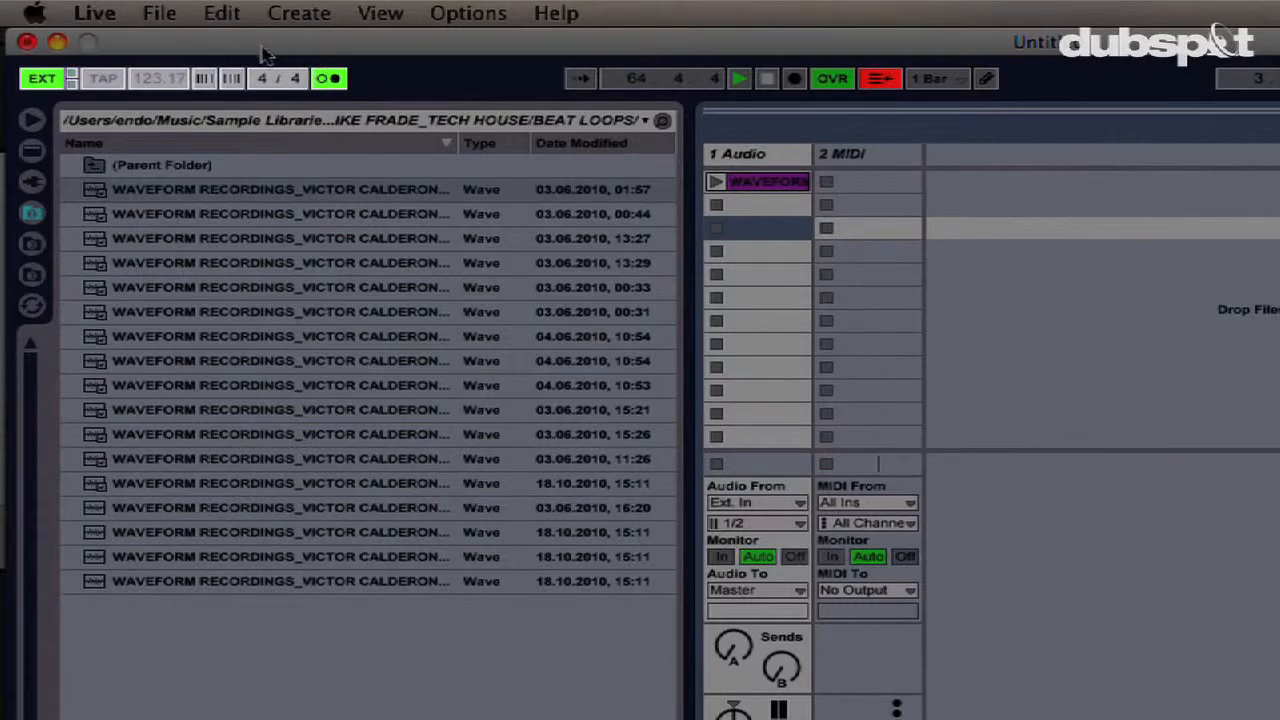
pyautogui.click(143, 10)
pyautogui.click(94, 12)
pyautogui.click(109, 84)
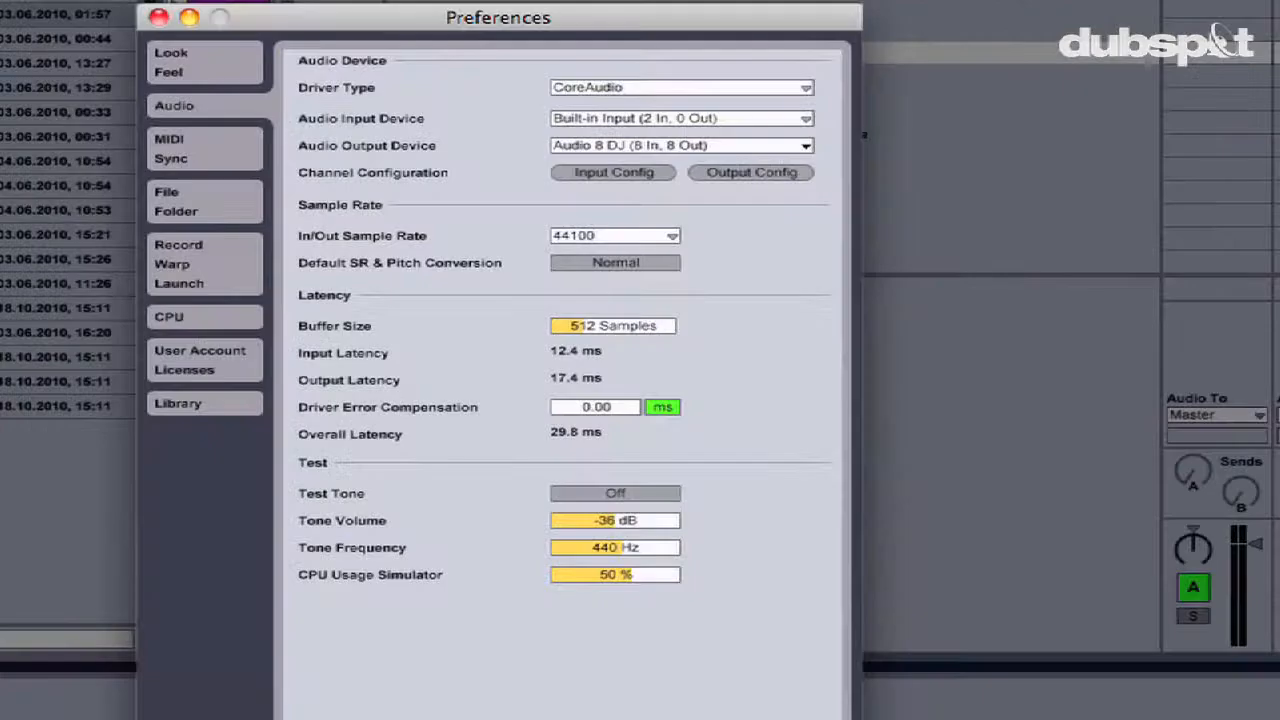
pyautogui.click(195, 142)
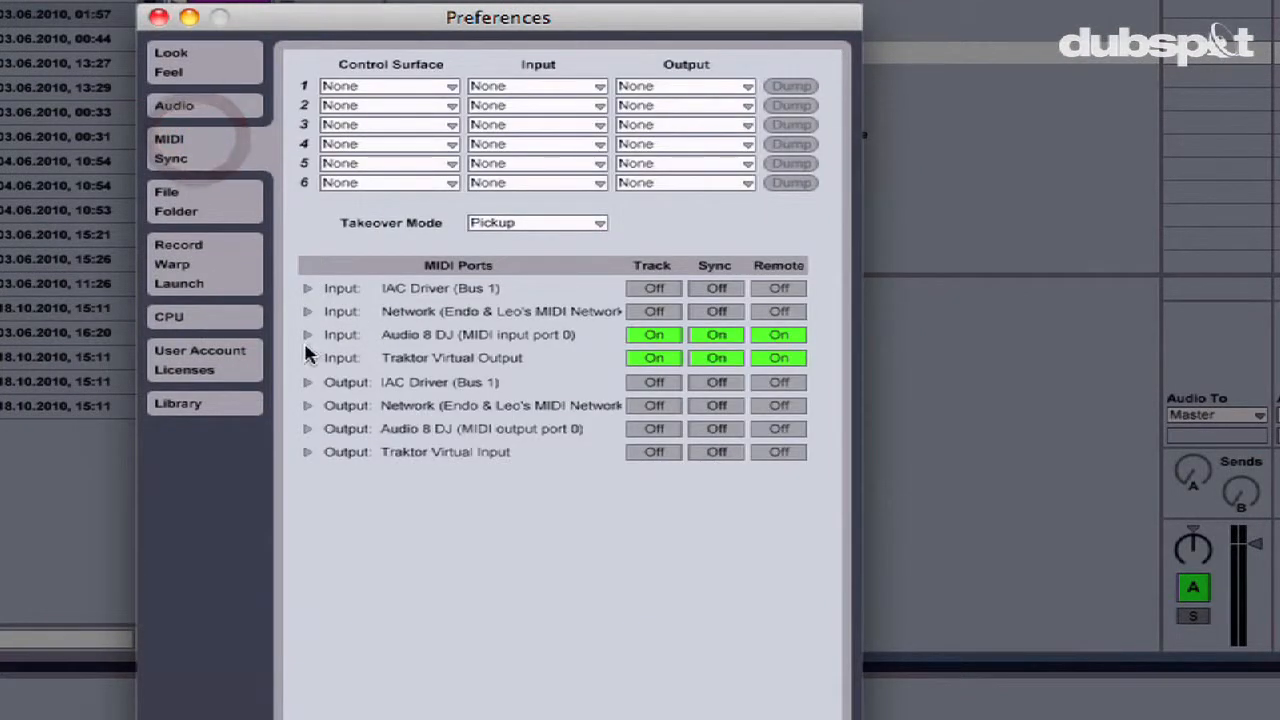
pyautogui.click(307, 359)
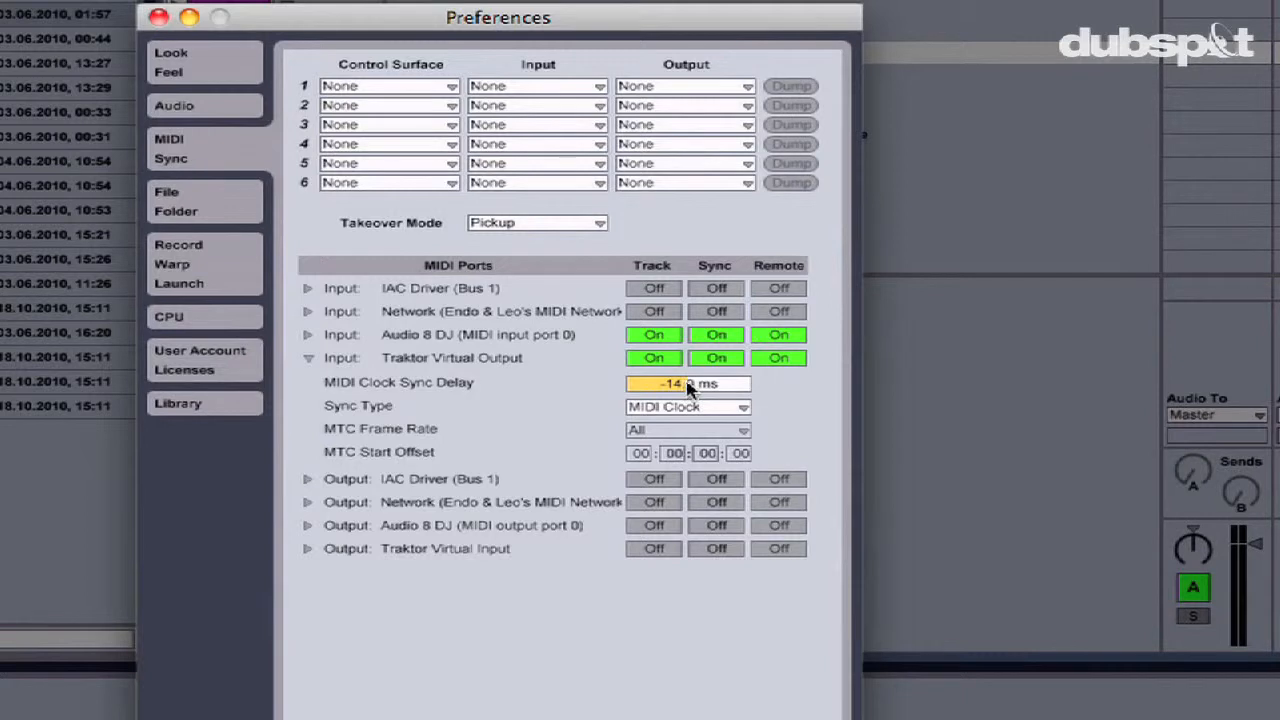
pyautogui.moveTo(688, 381); pyautogui.dragTo(689, 388)
pyautogui.moveTo(689, 388); pyautogui.dragTo(691, 389)
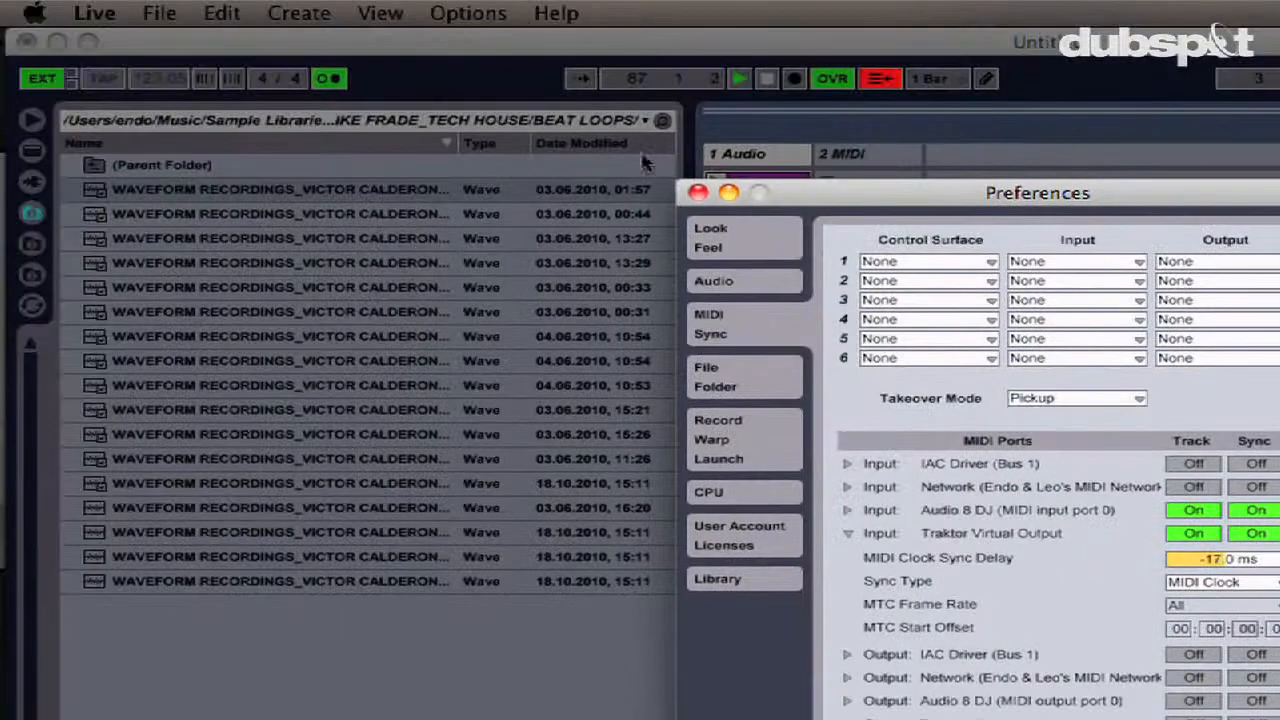
# Step: Turn off Live's metronome, close the preferences, and switch to Traktor to turn off the master clock's tick
pyautogui.click(330, 78)
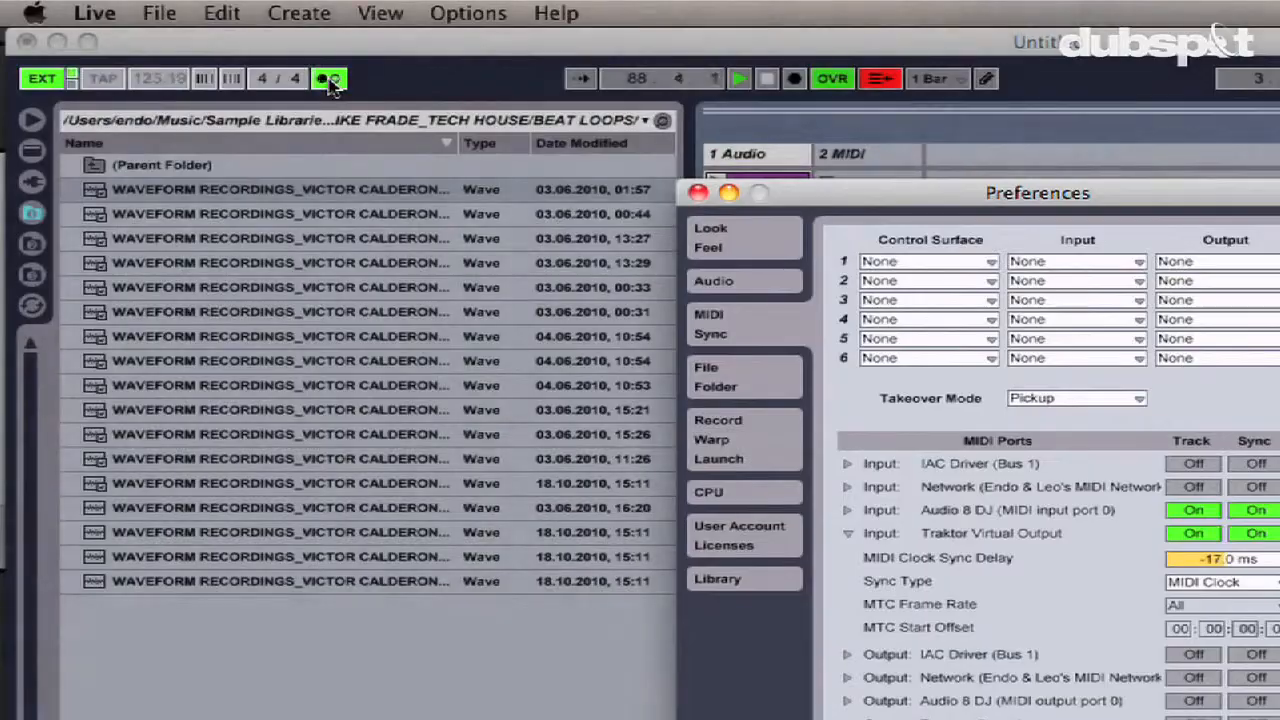
pyautogui.press('Escape')
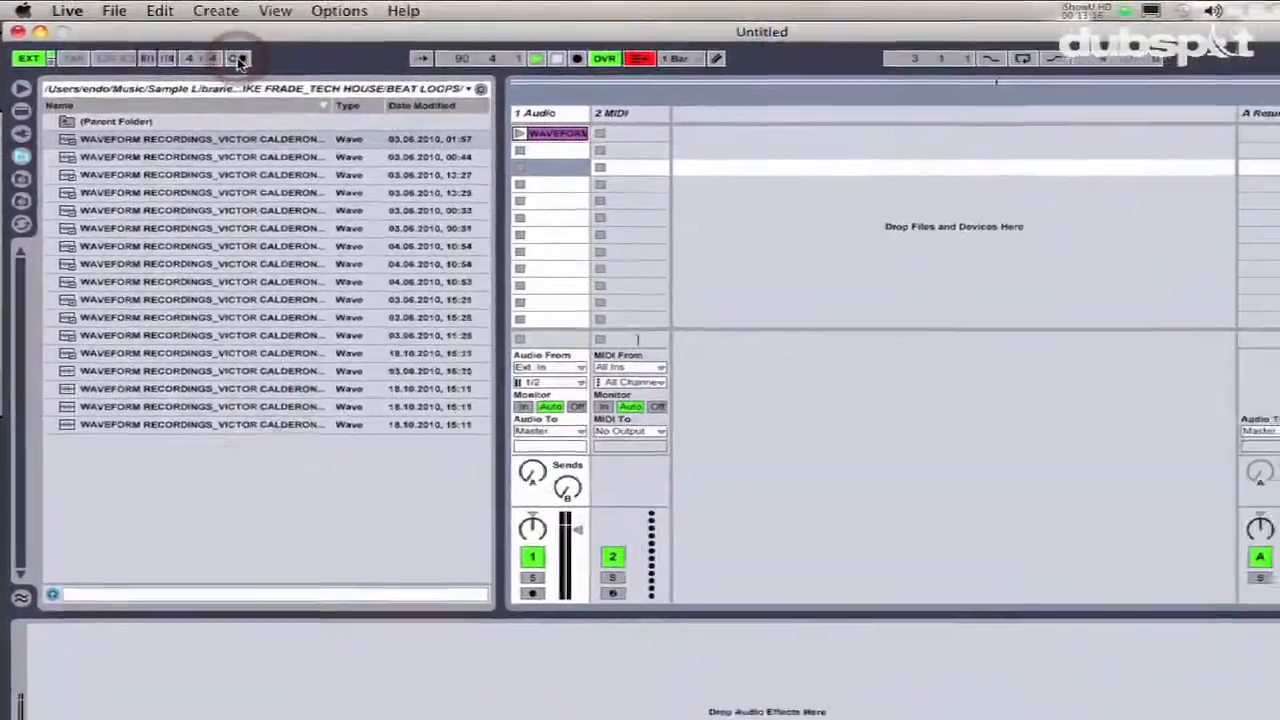
pyautogui.press('super+Tab')
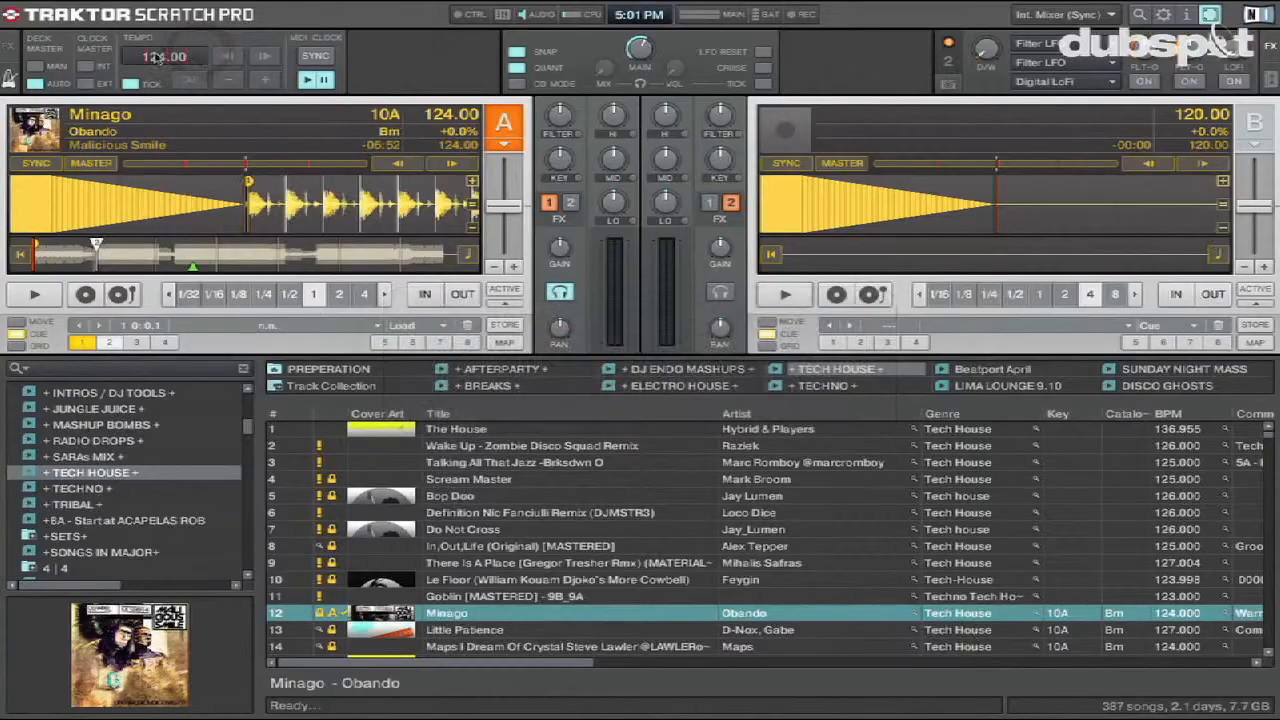
pyautogui.click(127, 83)
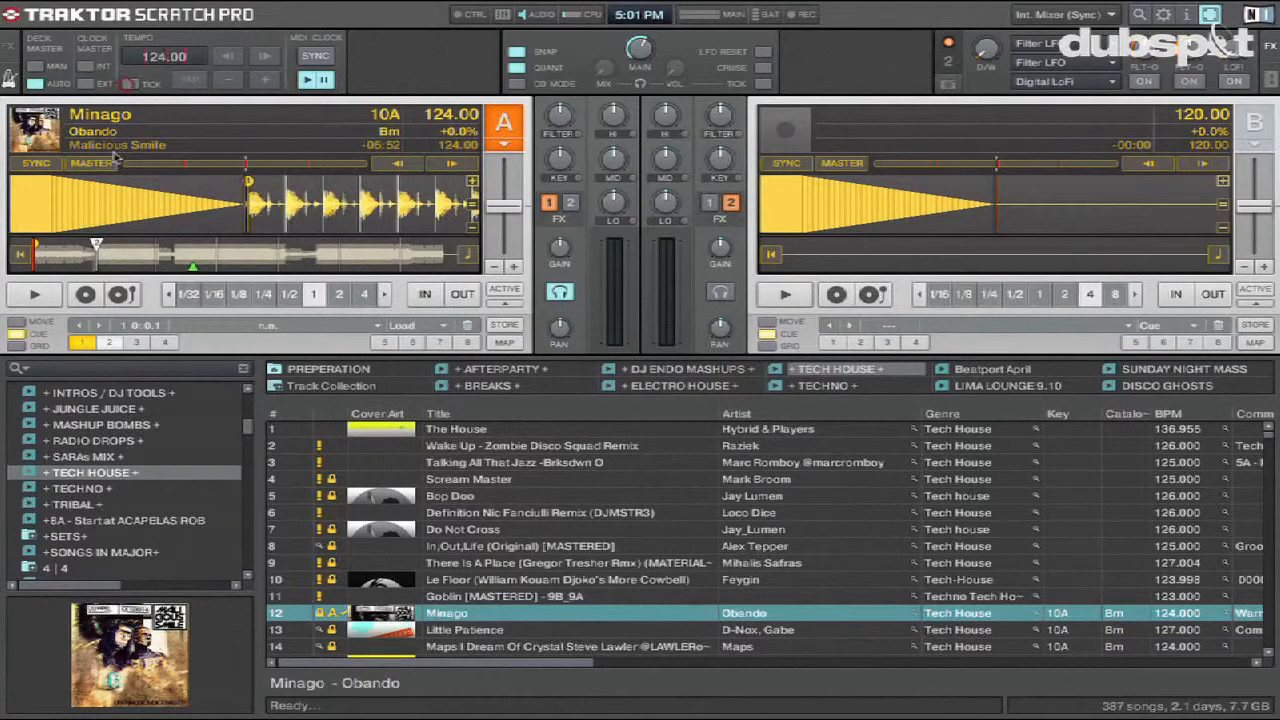
# Step: Start playing deck A in Traktor, then launch the clip on Live's first audio track and lower that track's volume
pyautogui.click(35, 294)
pyautogui.press('super+Tab')
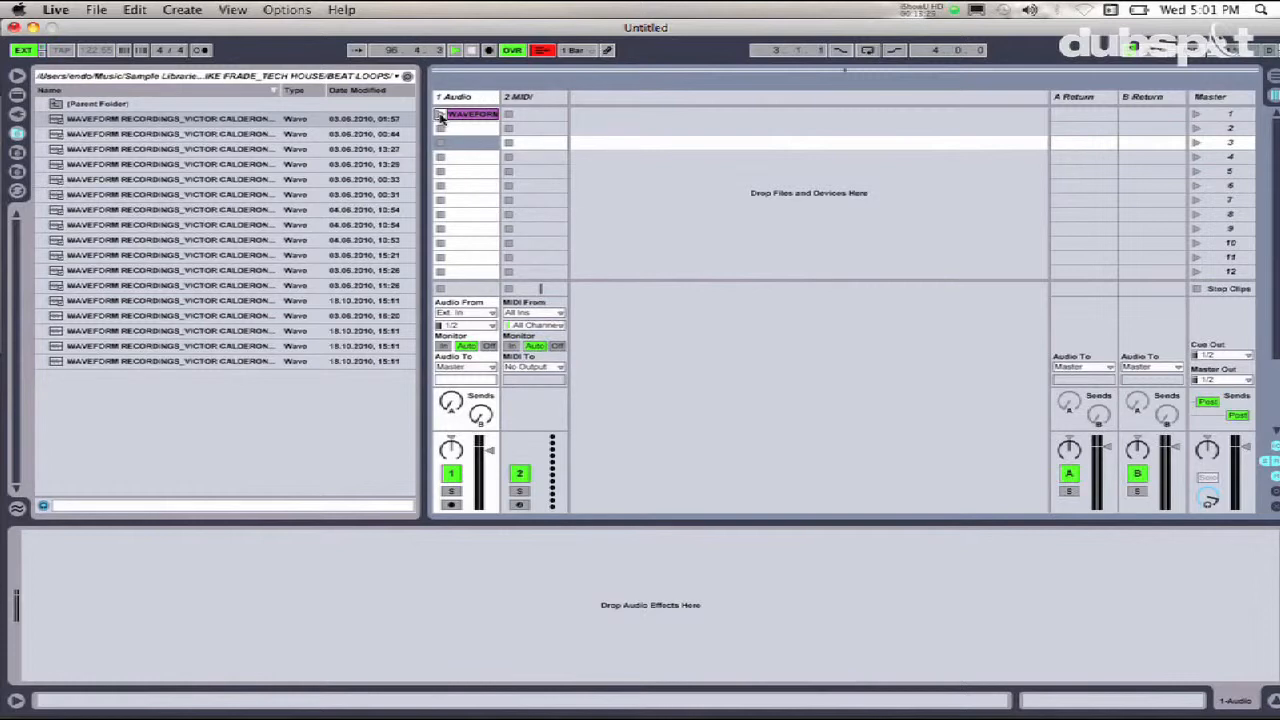
pyautogui.click(441, 117)
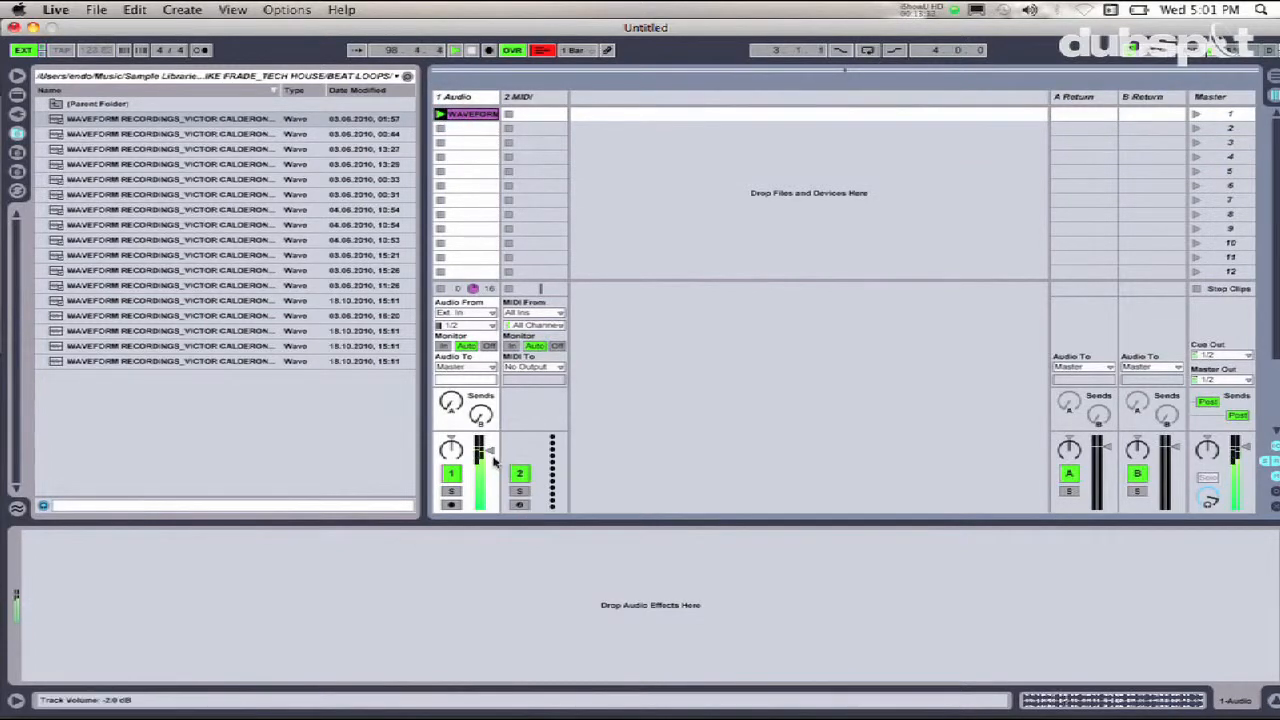
pyautogui.moveTo(487, 460); pyautogui.dragTo(488, 457)
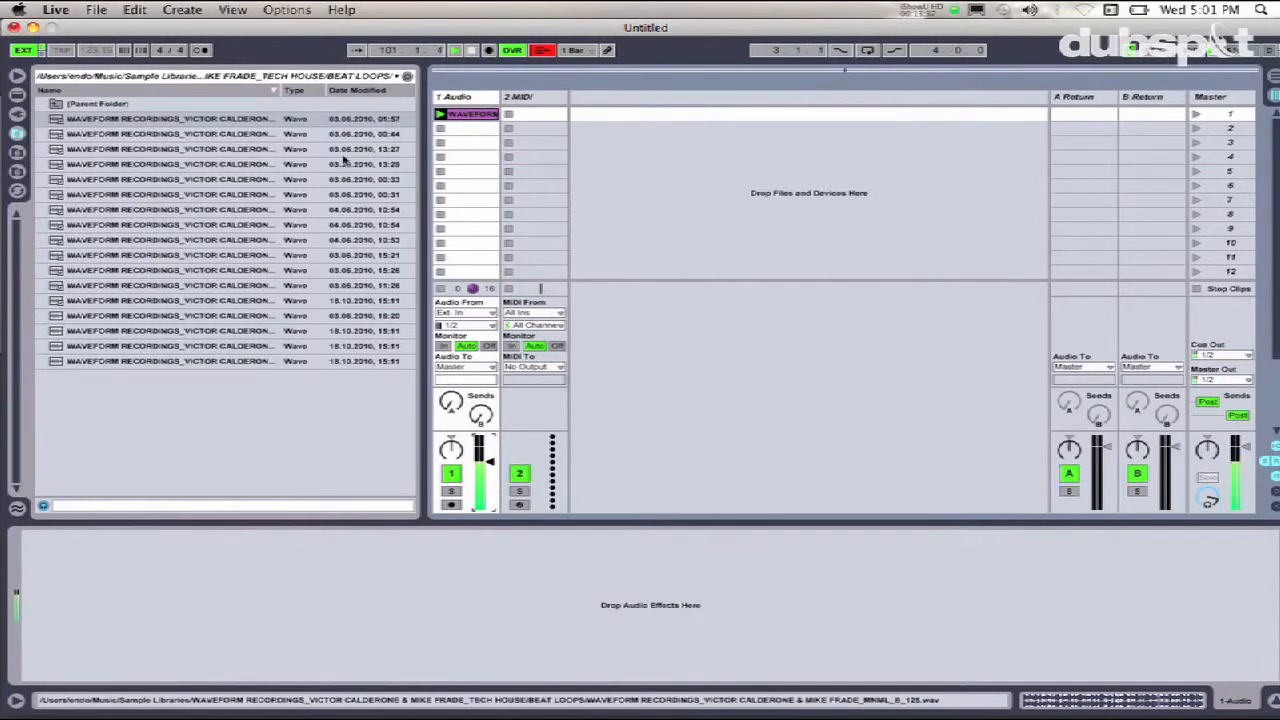
# Step: Insert a second audio track, launch the second loop from the browser in its first slot, and lower its volume to about -5.2 dB
pyautogui.press('super+t')
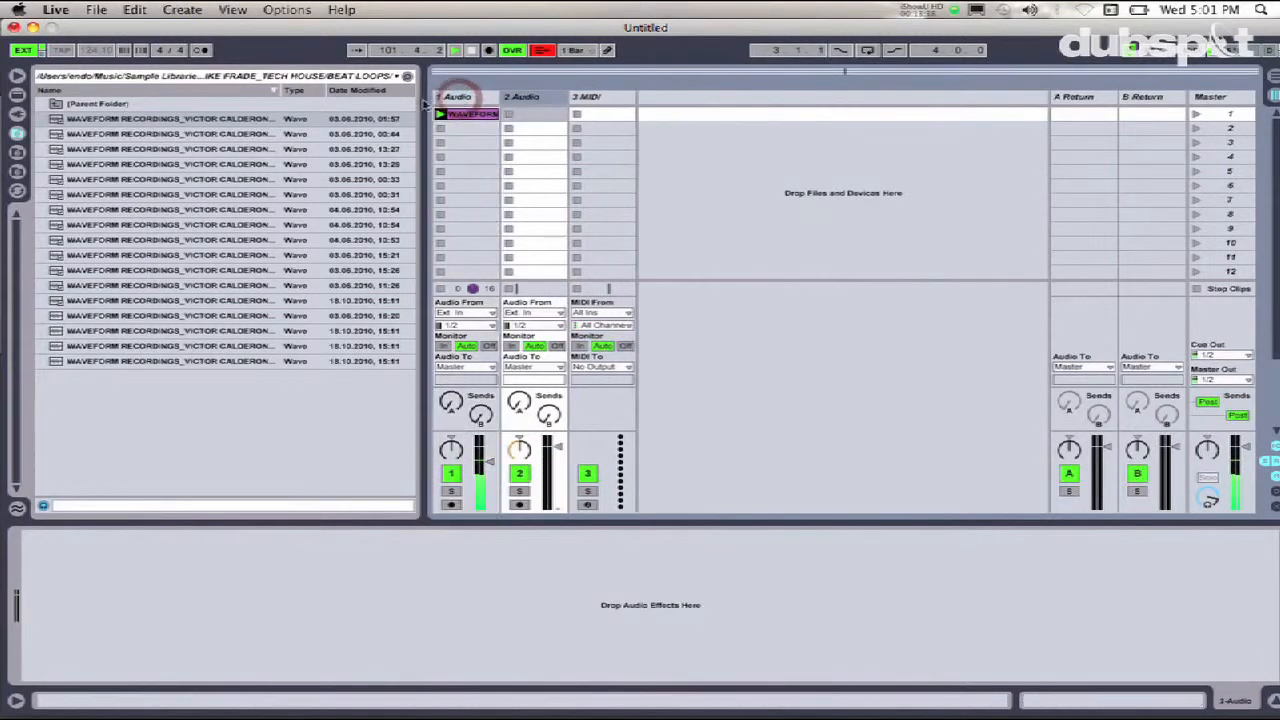
pyautogui.click(248, 136)
pyautogui.moveTo(483, 142); pyautogui.dragTo(510, 119)
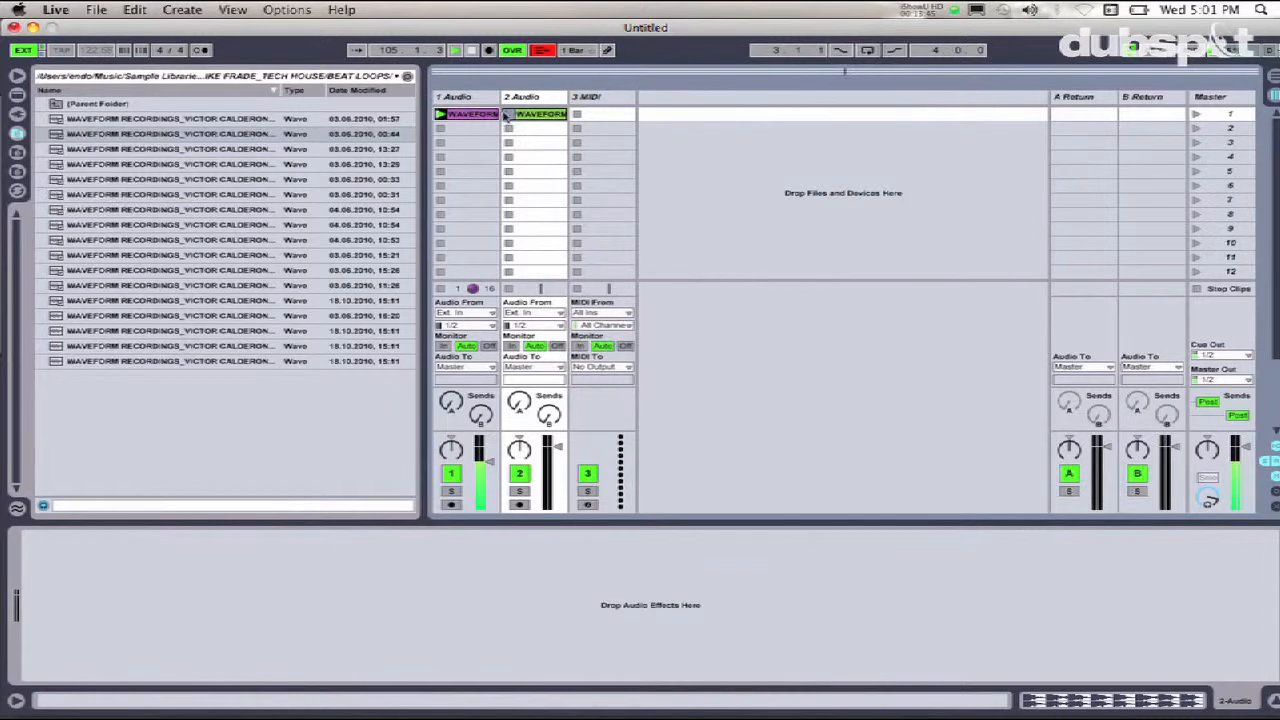
pyautogui.click(510, 117)
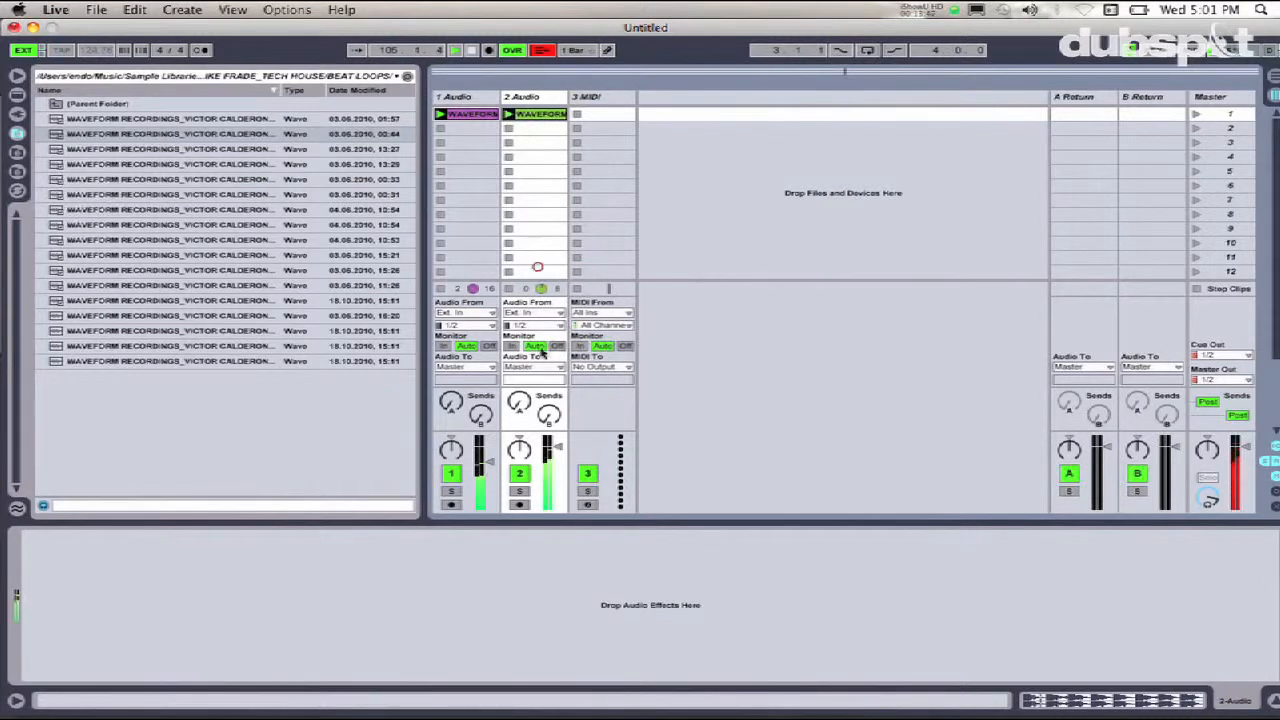
pyautogui.moveTo(555, 447); pyautogui.dragTo(556, 450)
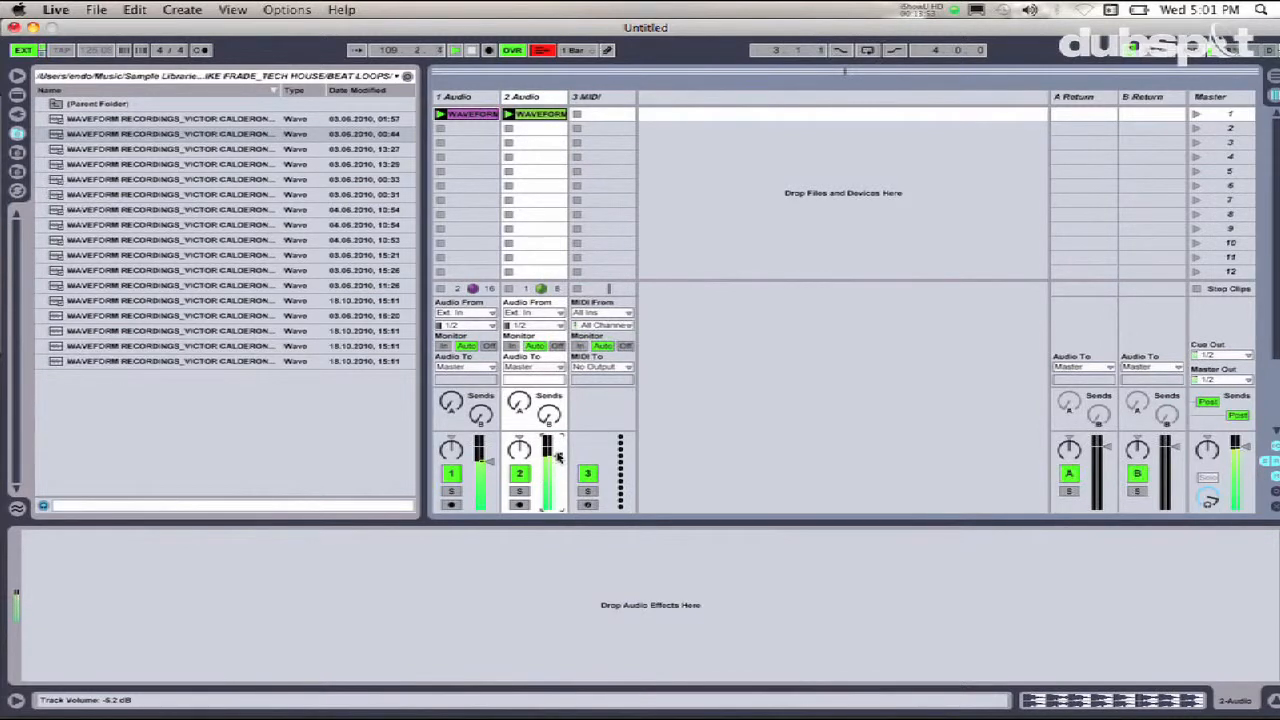
# Step: Insert a third audio track, place the CITY_C_126 loop from the browser in its first slot, and launch it
pyautogui.click(124, 209)
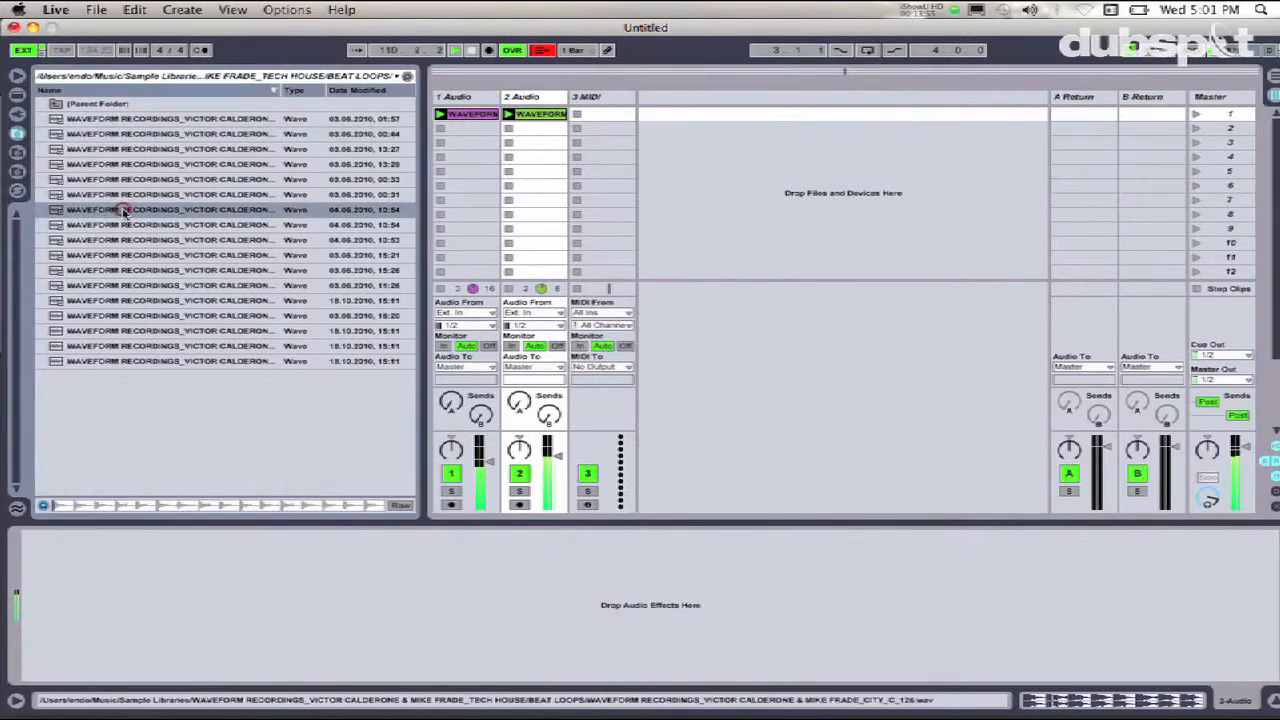
pyautogui.press('super+t')
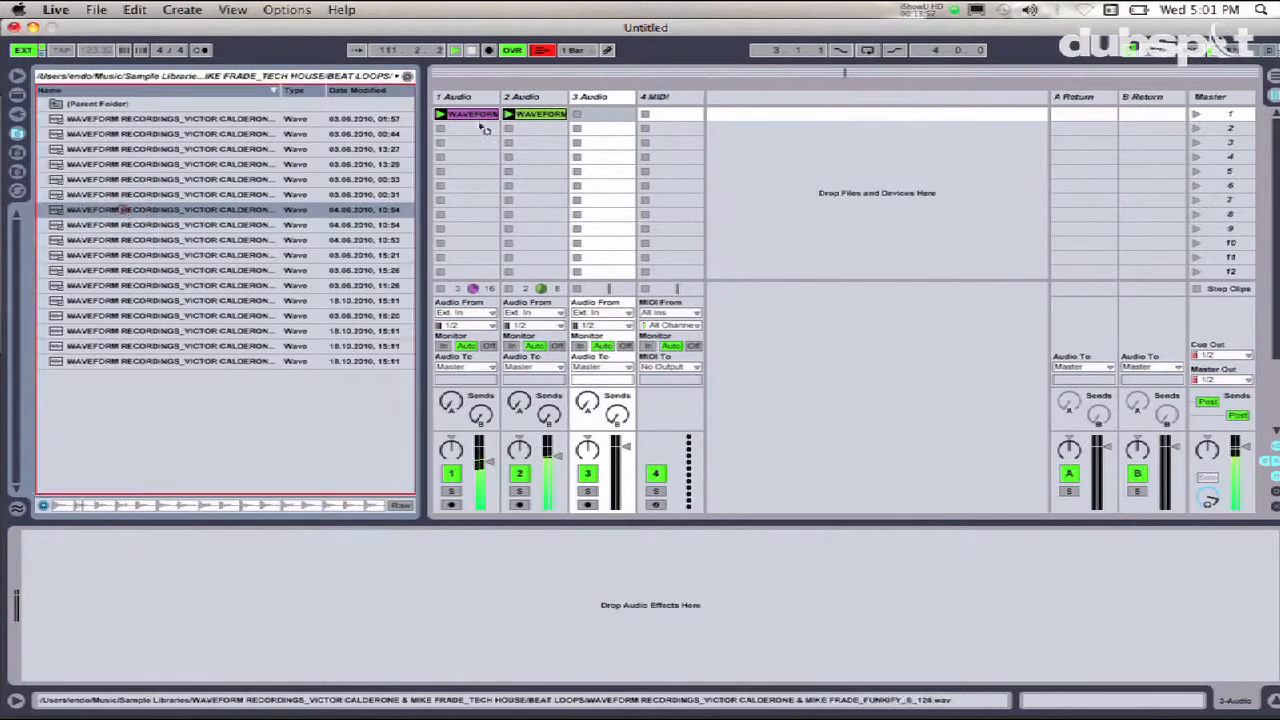
pyautogui.moveTo(585, 95); pyautogui.dragTo(603, 115)
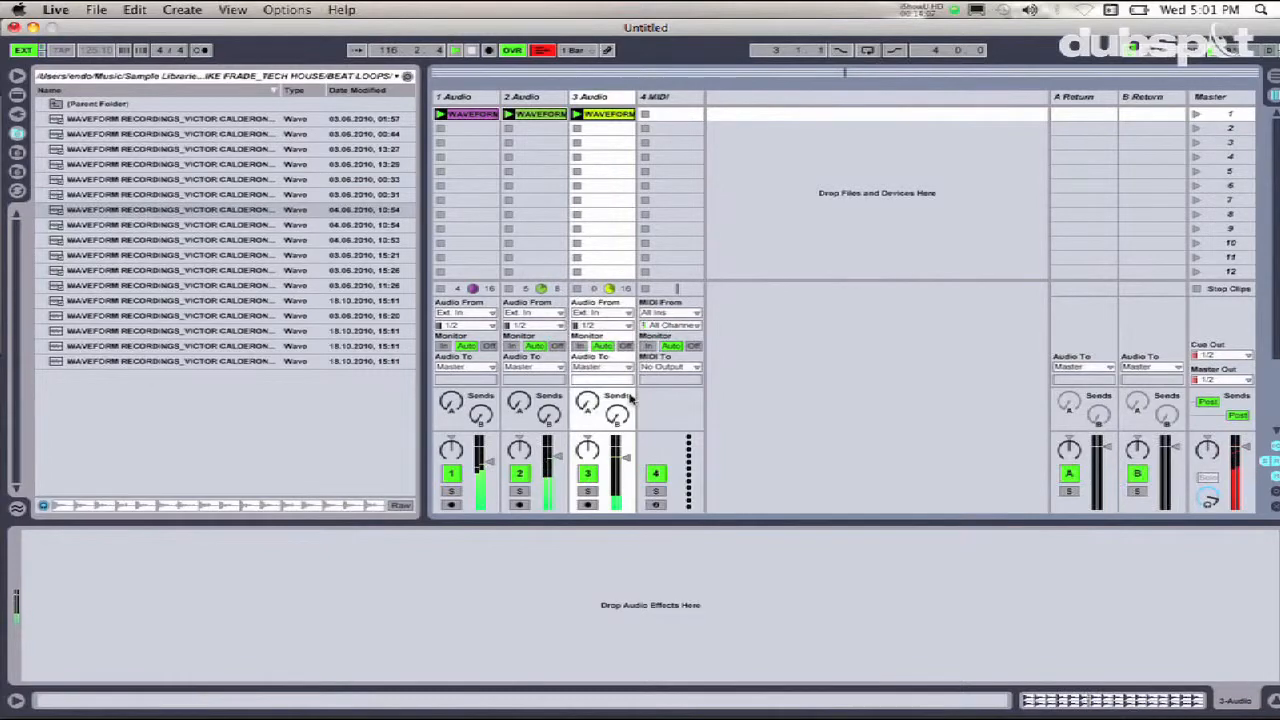
# Step: Lower Live's master volume to about -67 dB, and switch to Traktor to stop deck A
pyautogui.press('super+Tab')
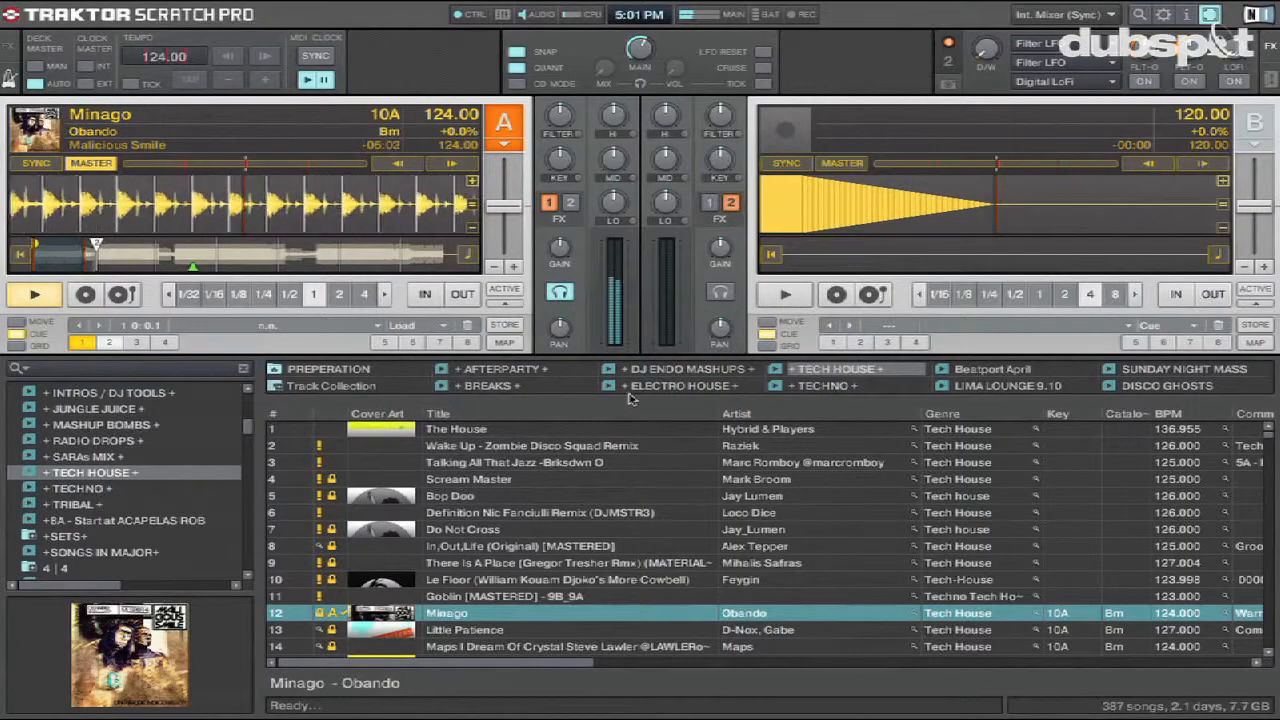
pyautogui.press('super+Tab')
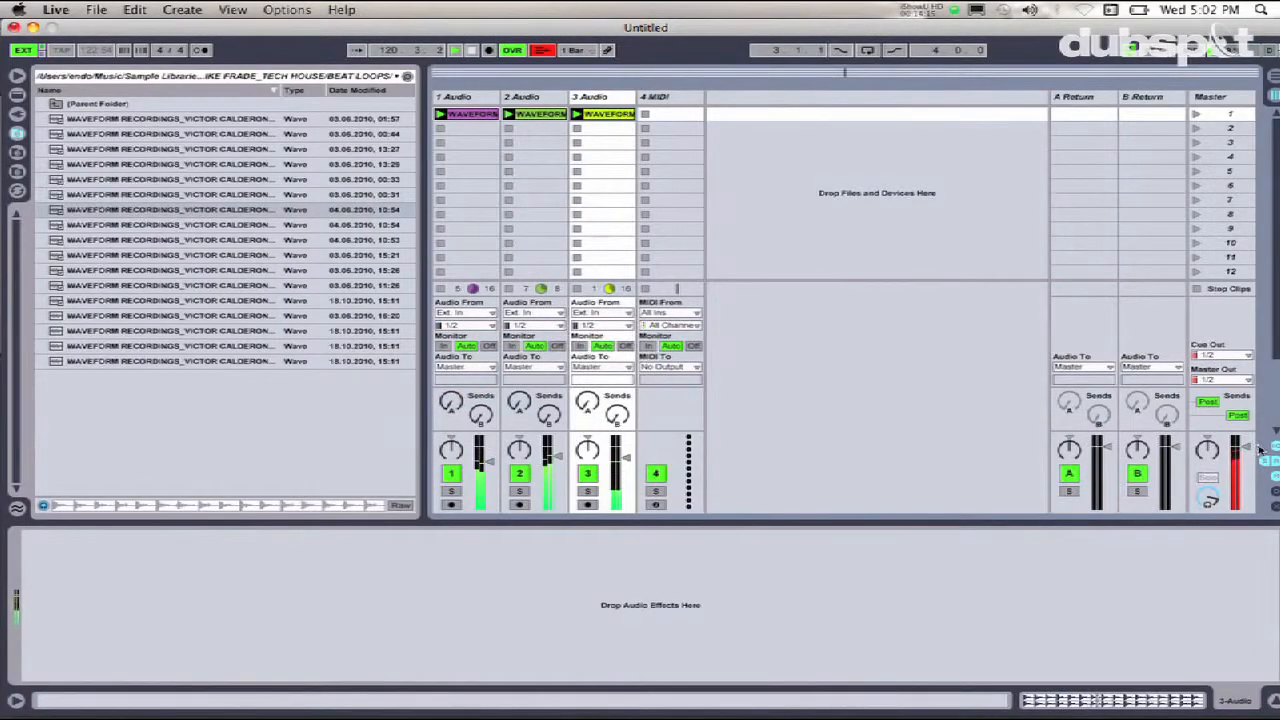
pyautogui.moveTo(1241, 452); pyautogui.dragTo(1242, 455)
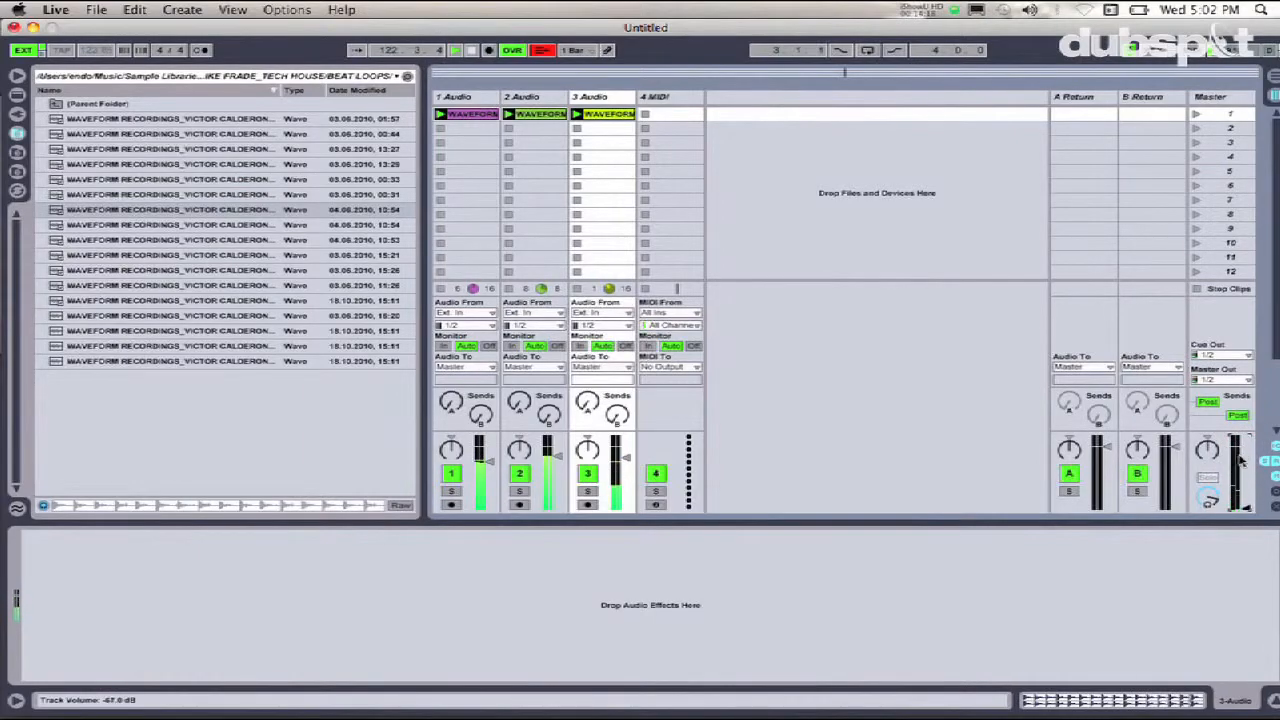
pyautogui.press('super+Tab')
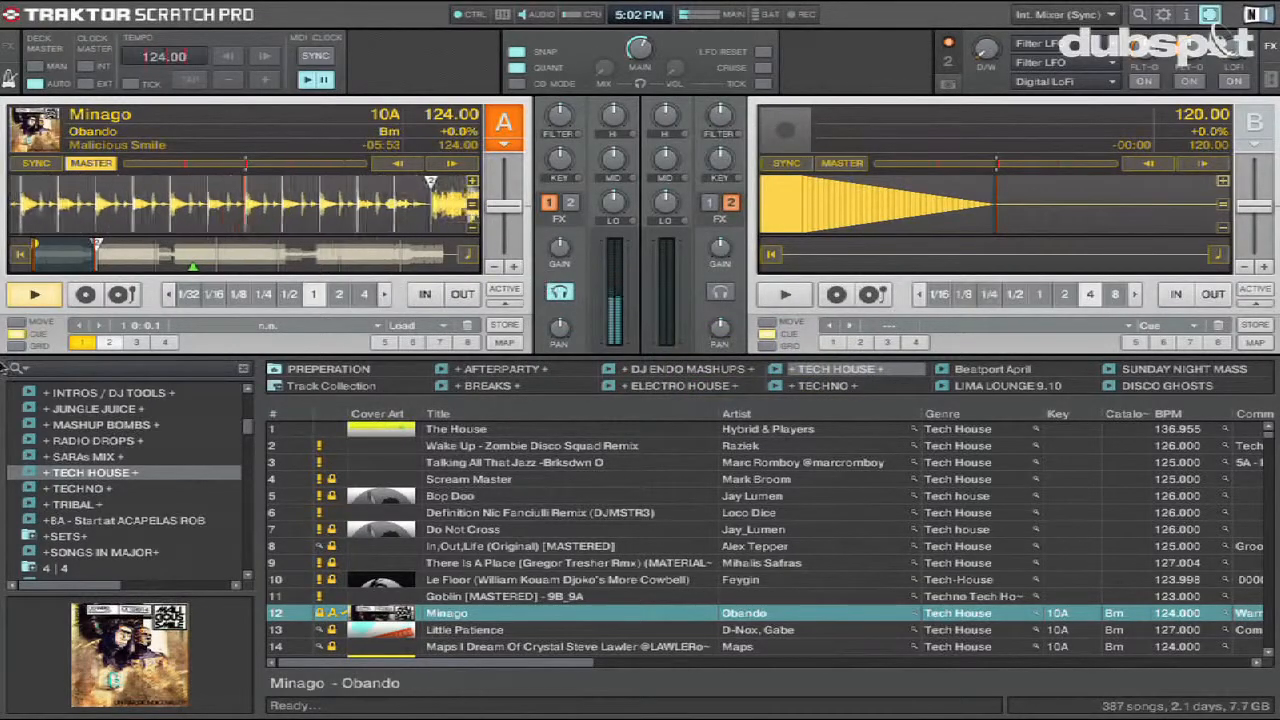
pyautogui.click(33, 296)
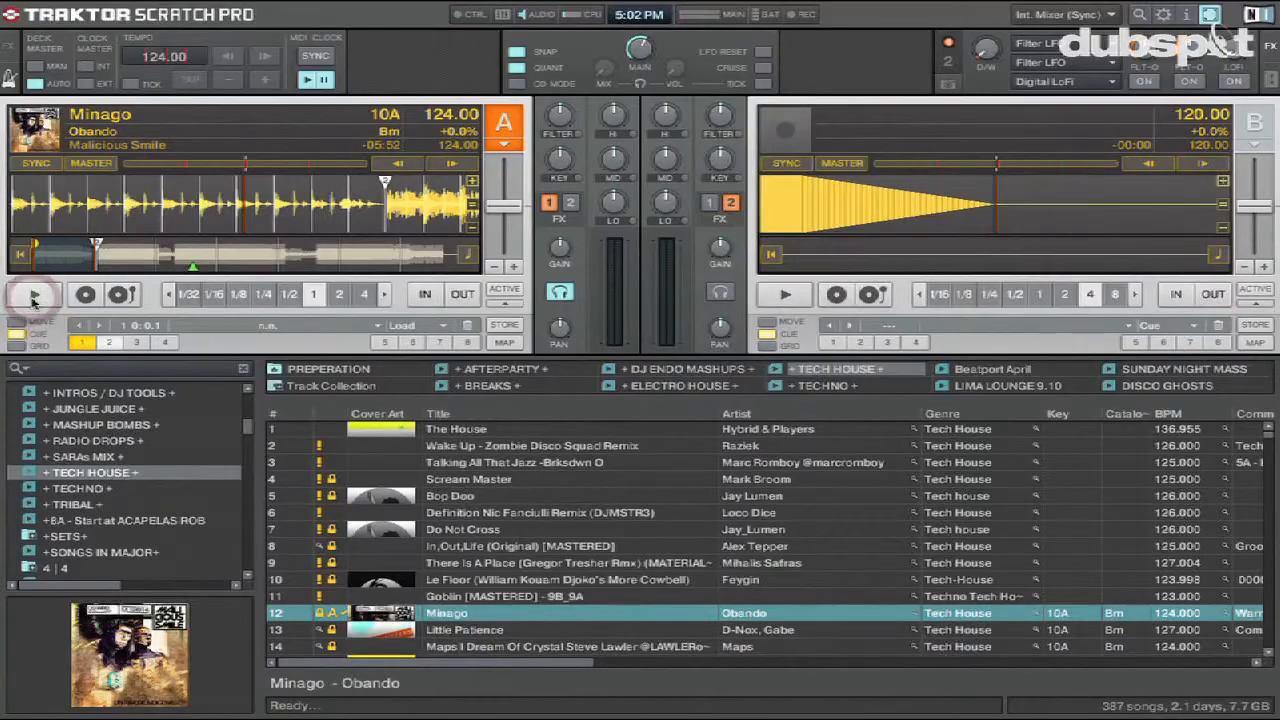